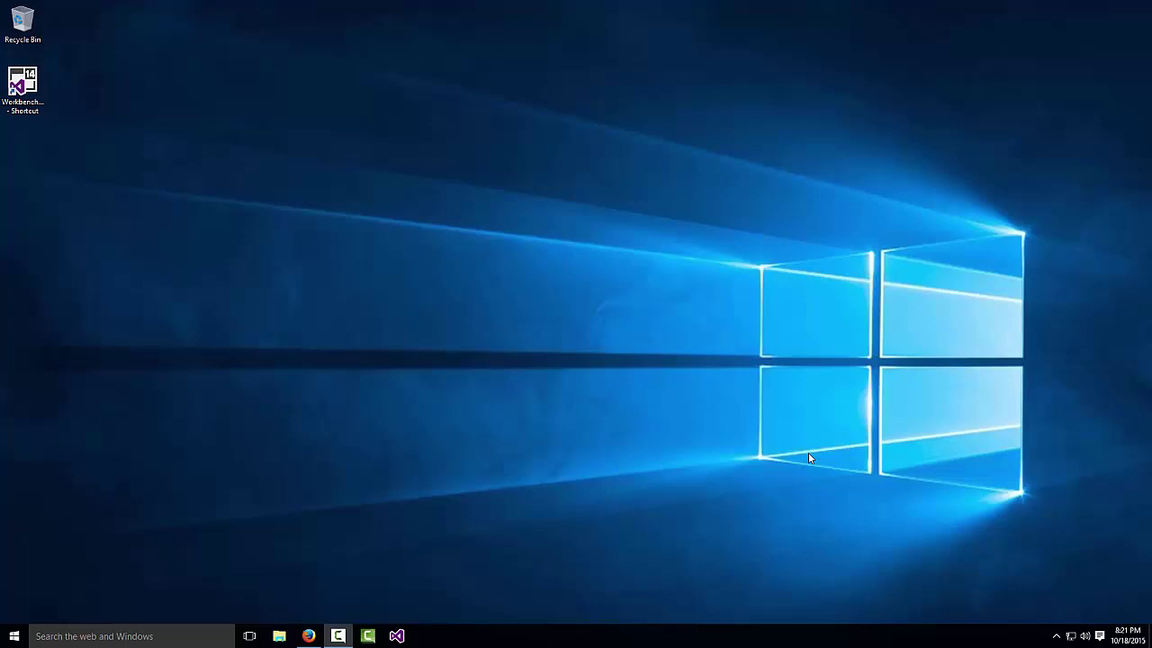
Step: Switch to Firefox and download the 64-bit TortoiseSVN 1.9.2 installer, saving the file
click(308, 635)
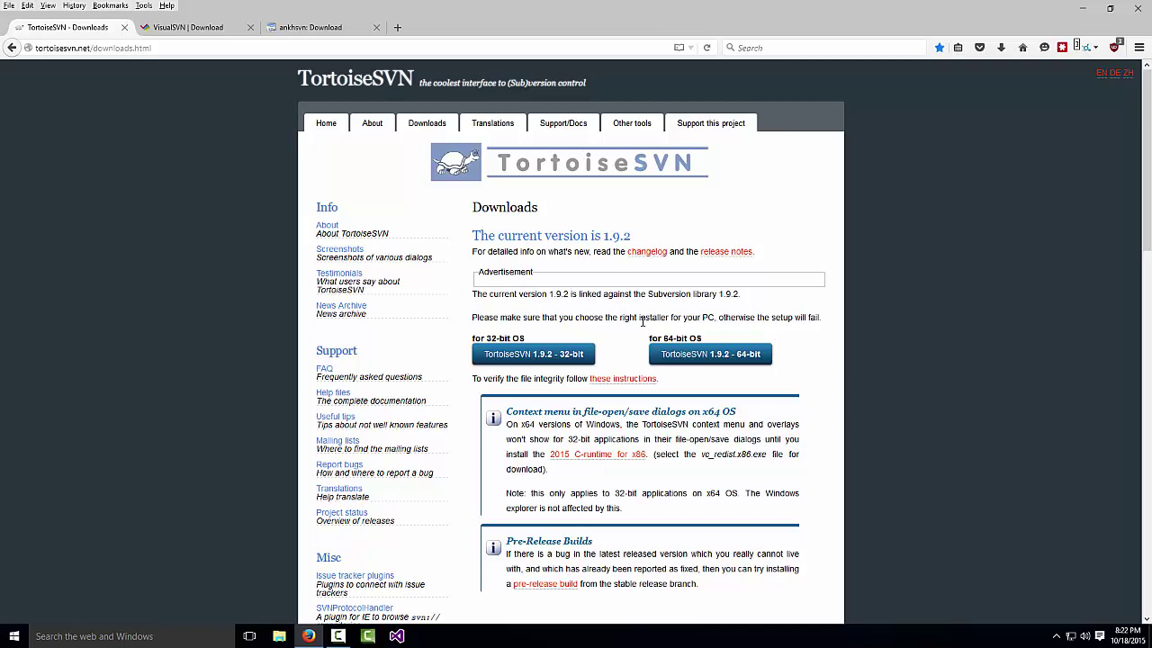
click(725, 396)
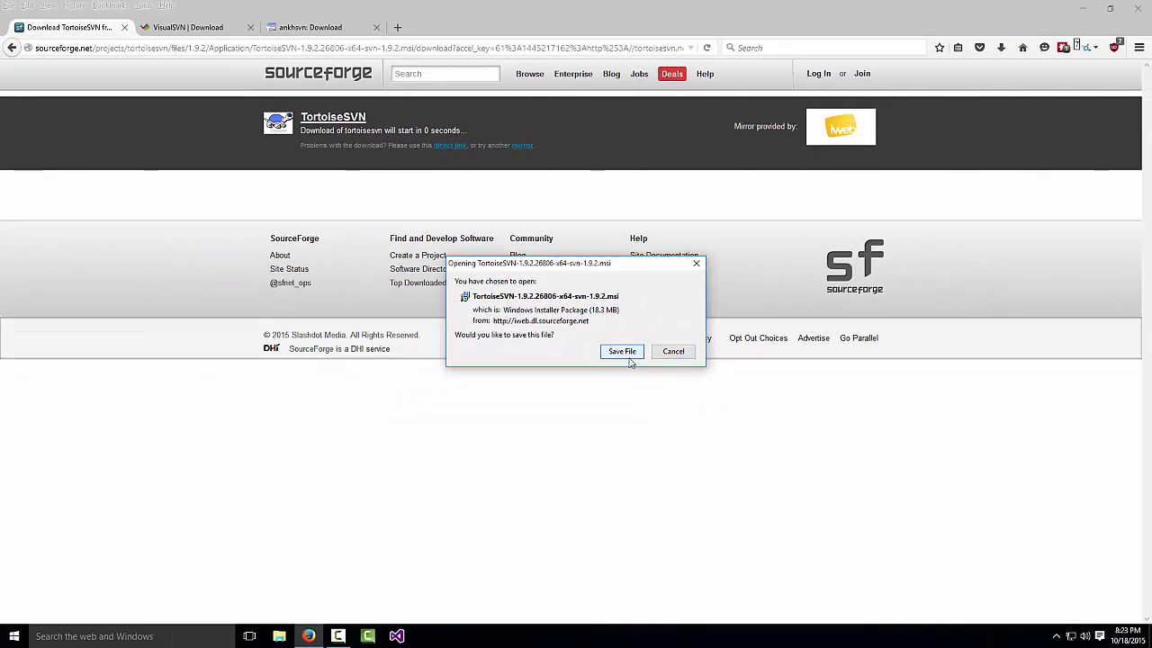
click(628, 355)
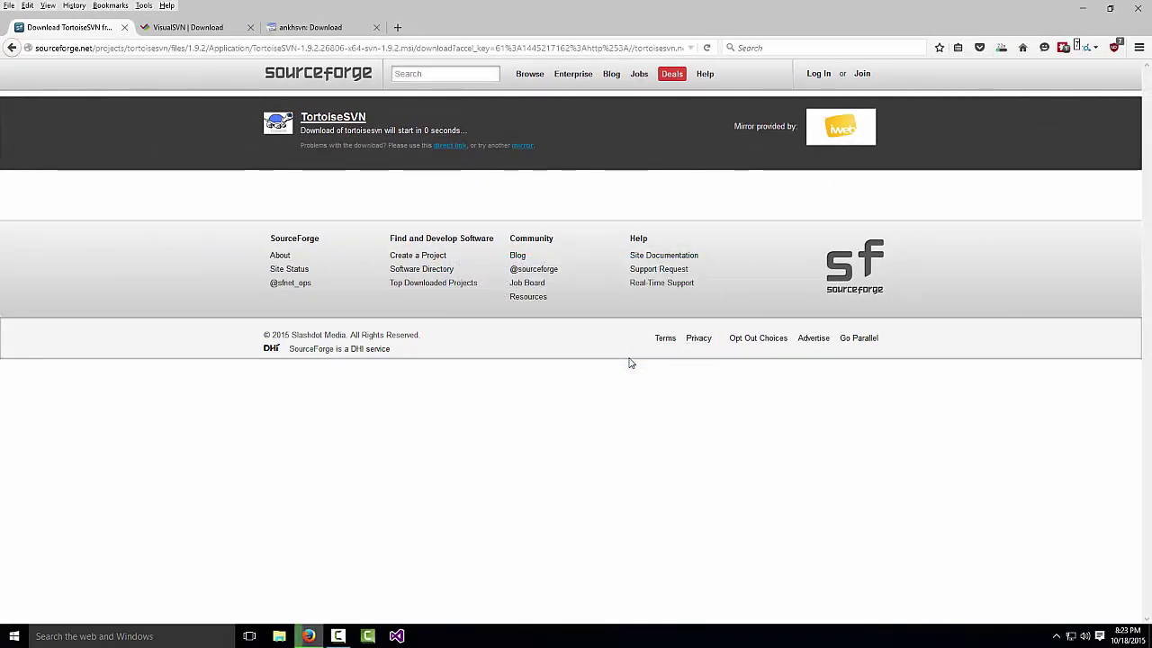
Step: Run the downloaded TortoiseSVN installer and complete the setup with its default options
click(1001, 48)
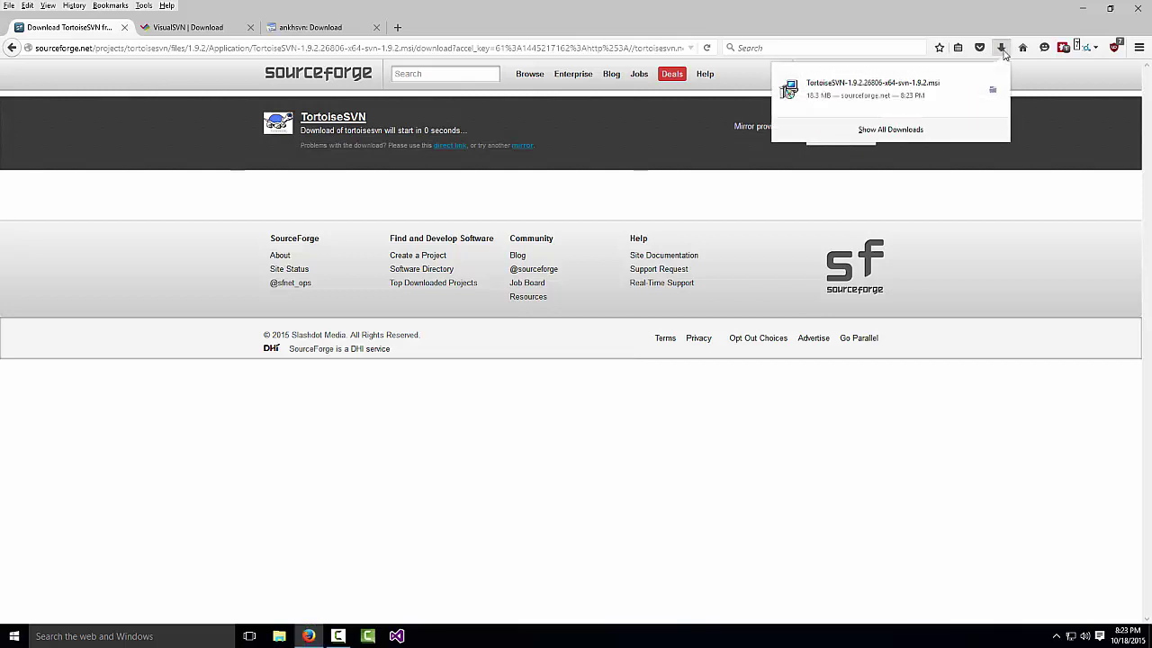
click(919, 93)
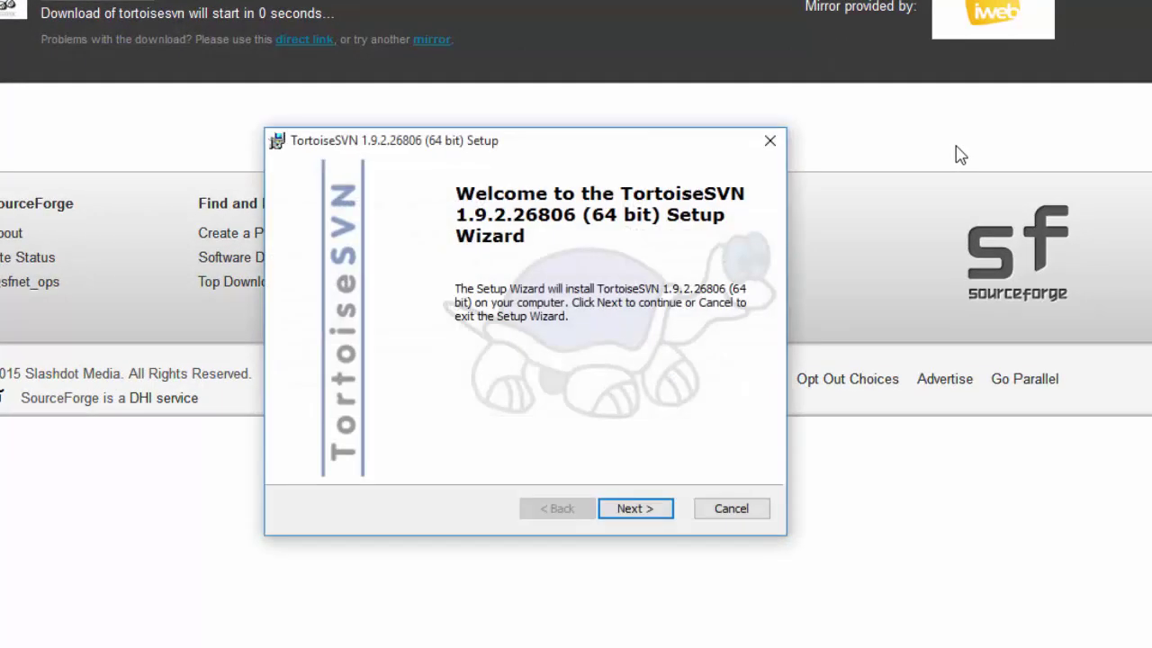
click(657, 516)
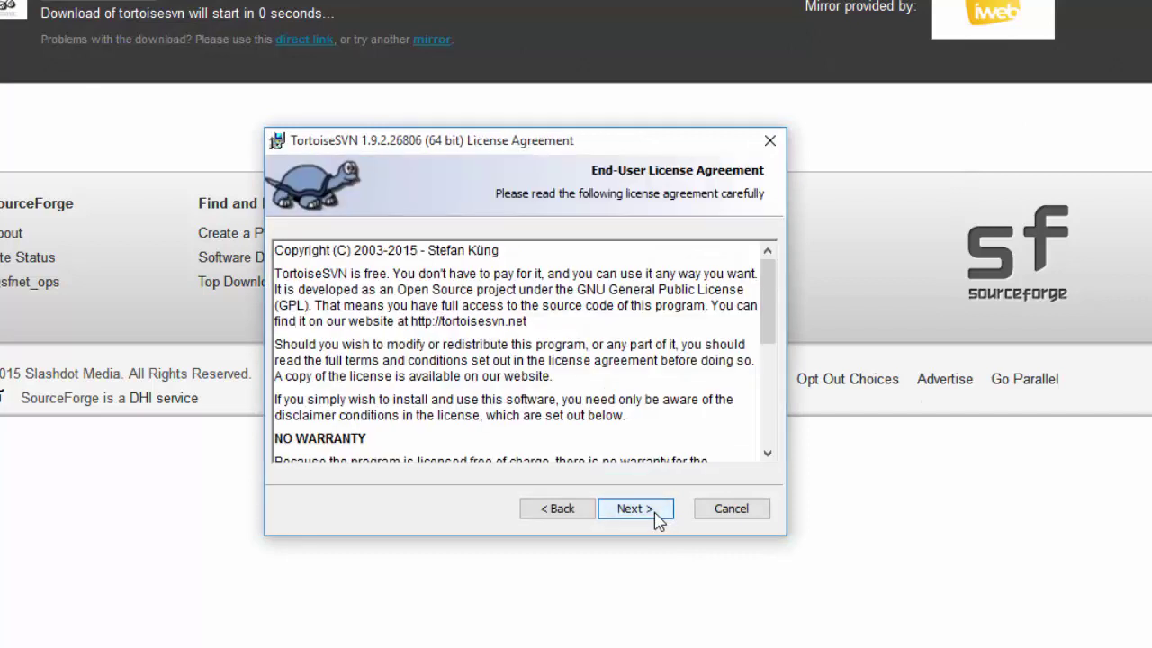
click(656, 515)
click(658, 521)
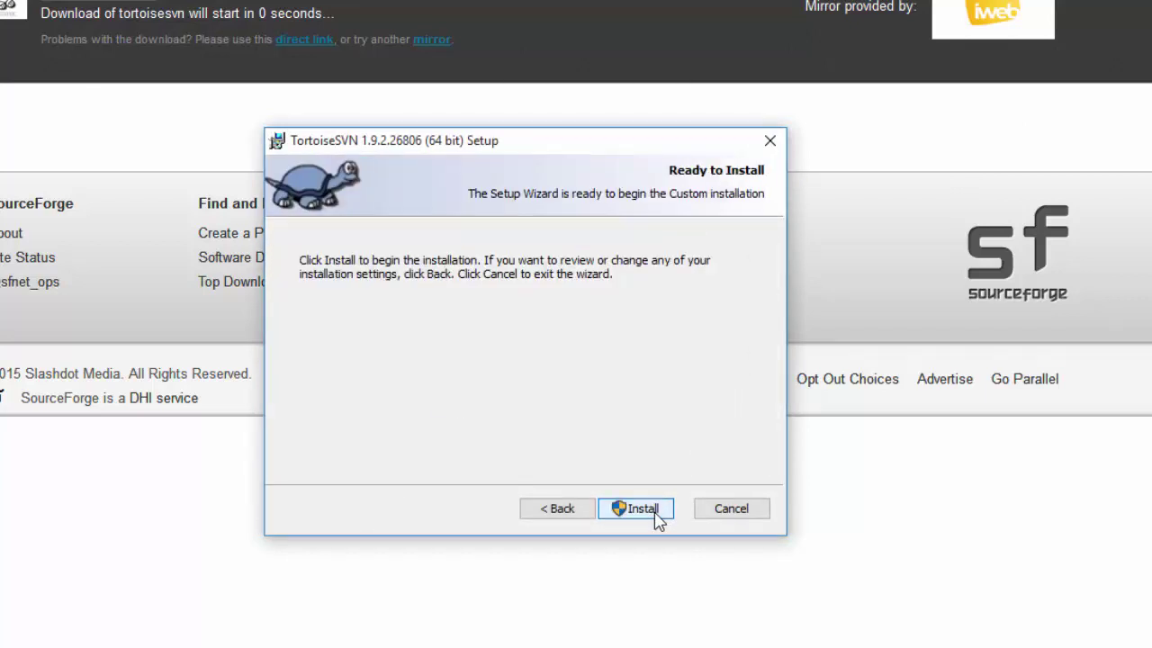
click(641, 509)
click(655, 513)
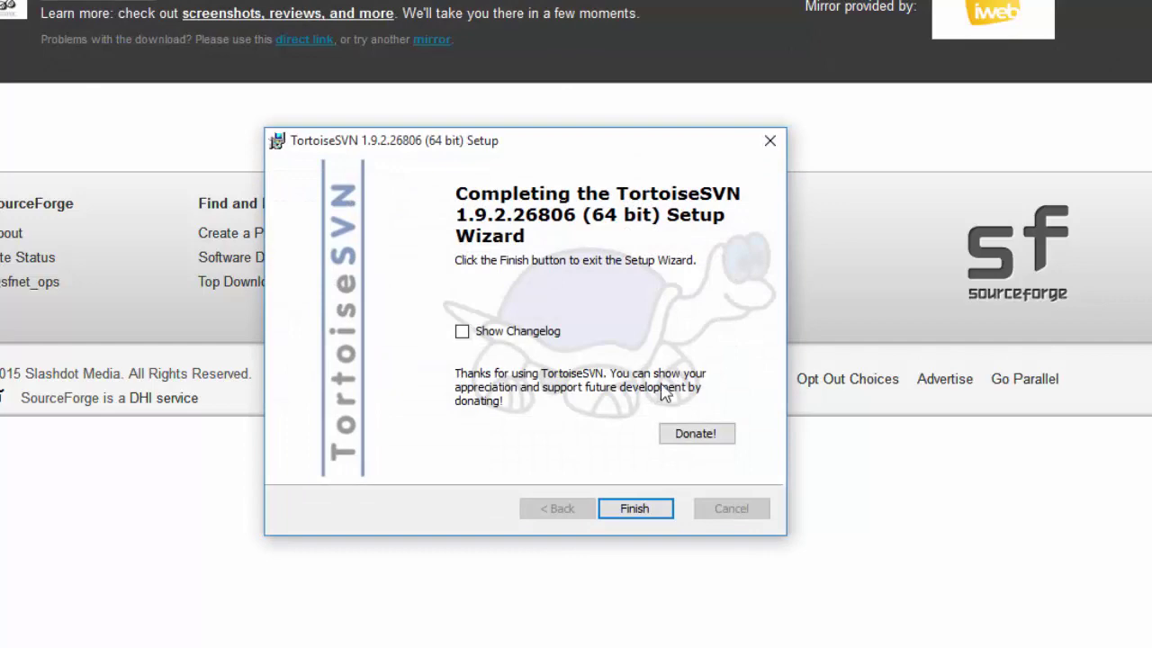
click(631, 509)
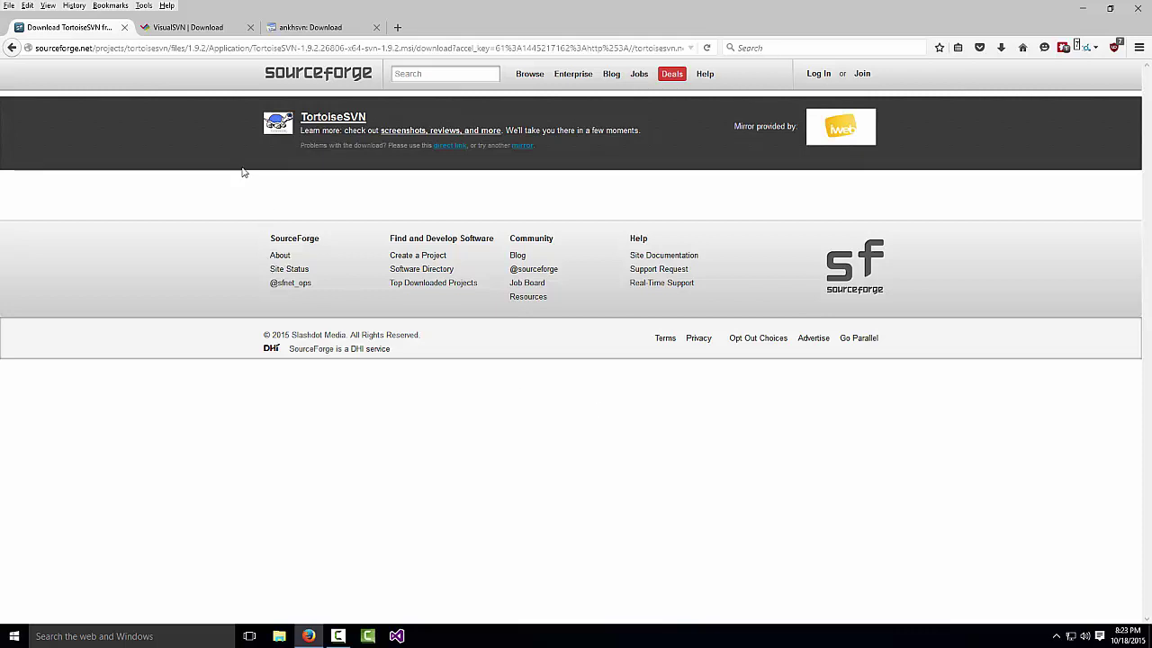
Step: Download the VisualSVN 5.1.2 installer from the VisualSVN download page and save the file
click(189, 27)
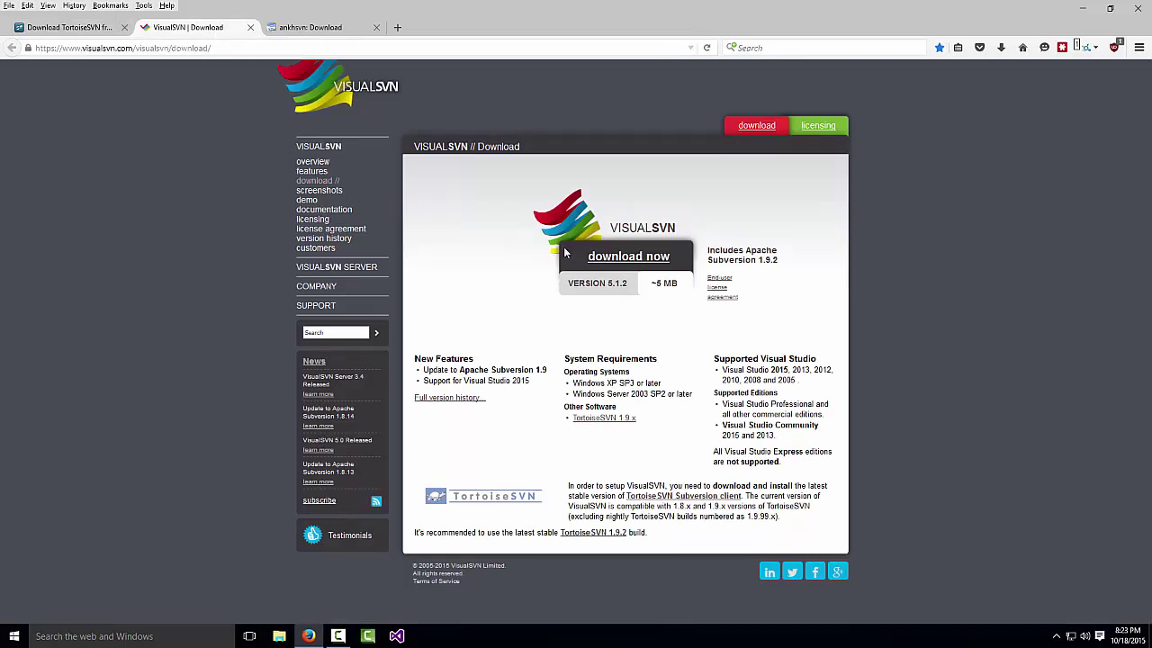
click(634, 261)
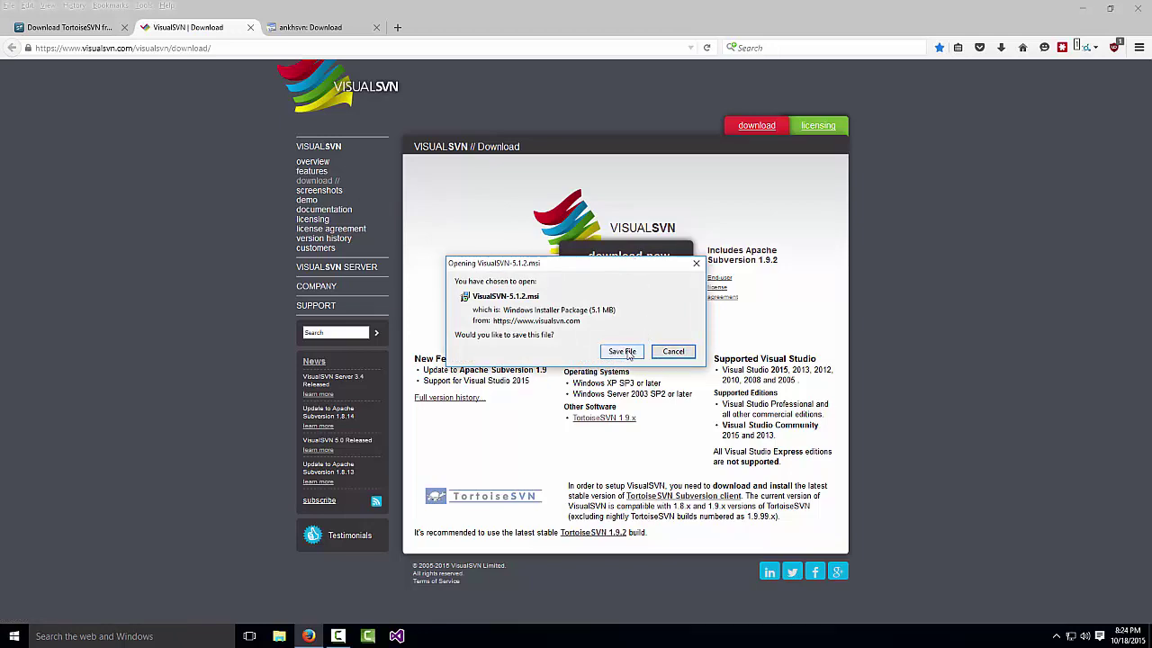
click(636, 353)
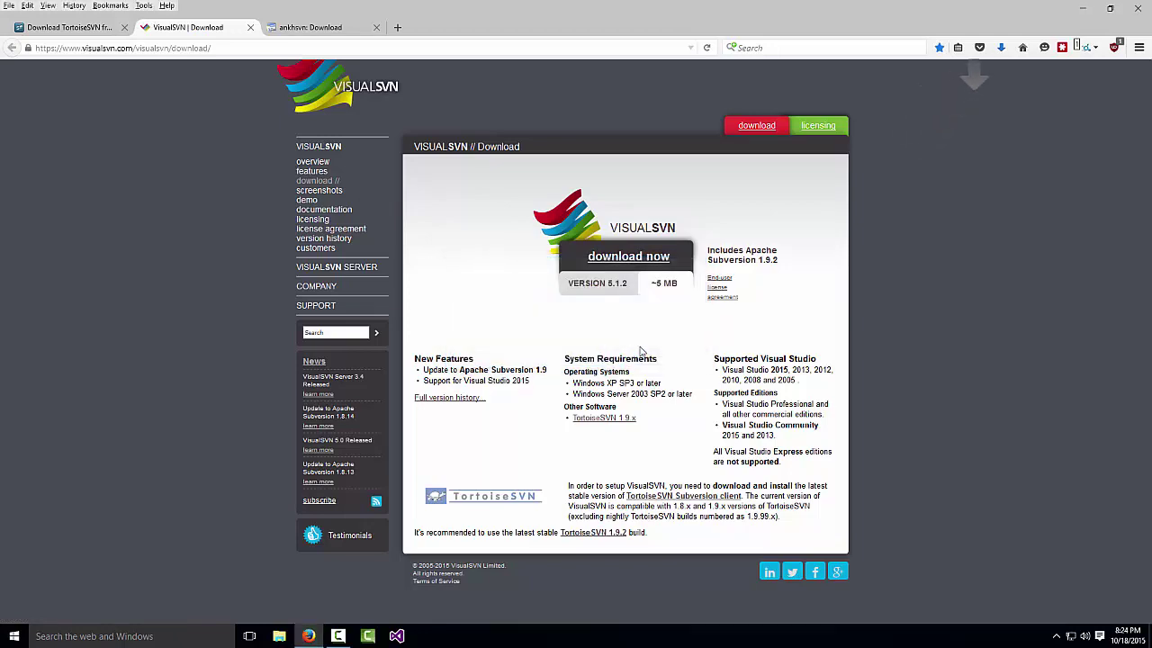
Step: Run the VisualSVN 5.1.2 installer, accept the license agreement and complete the setup with the default features and location
click(1001, 47)
click(878, 91)
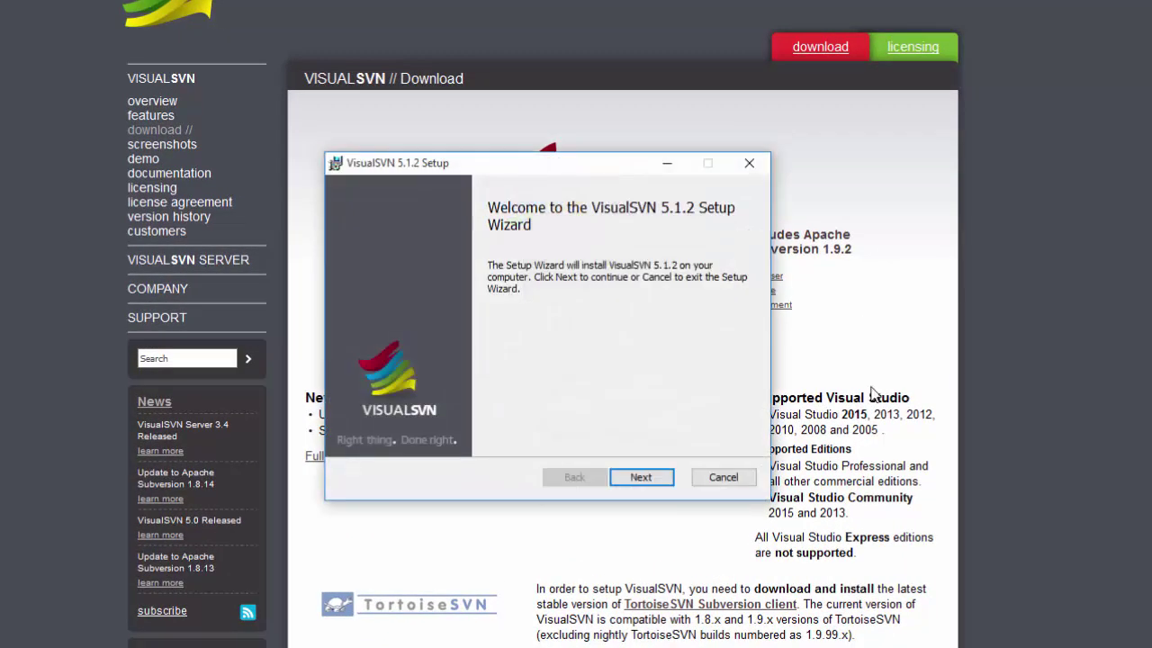
click(655, 481)
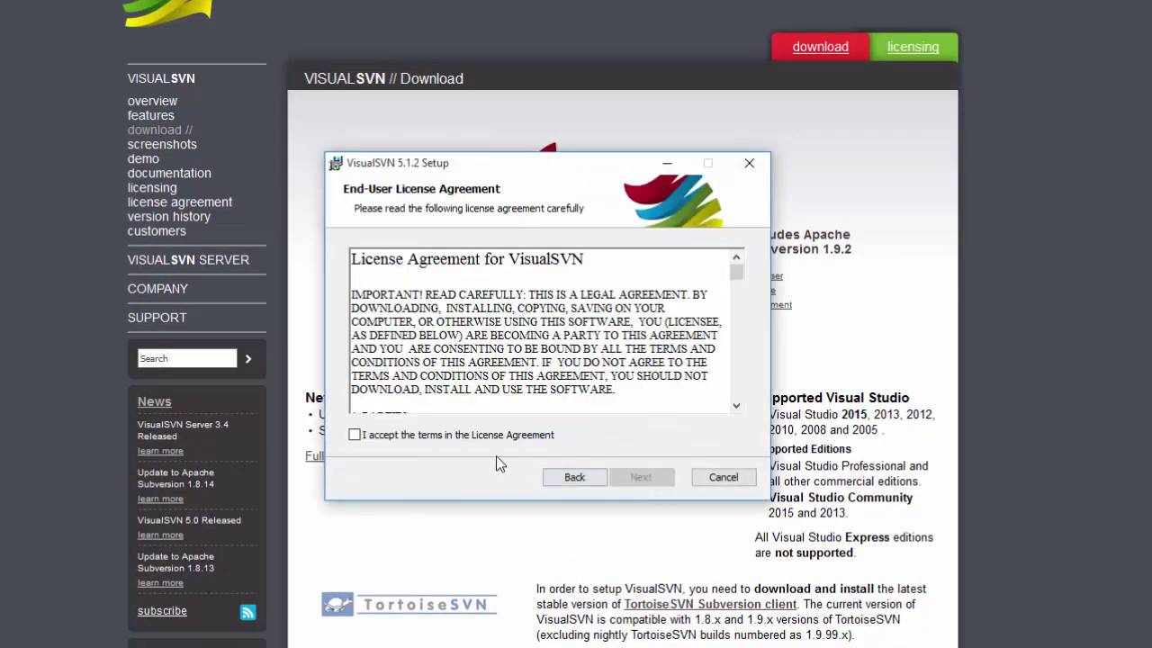
click(462, 435)
click(638, 477)
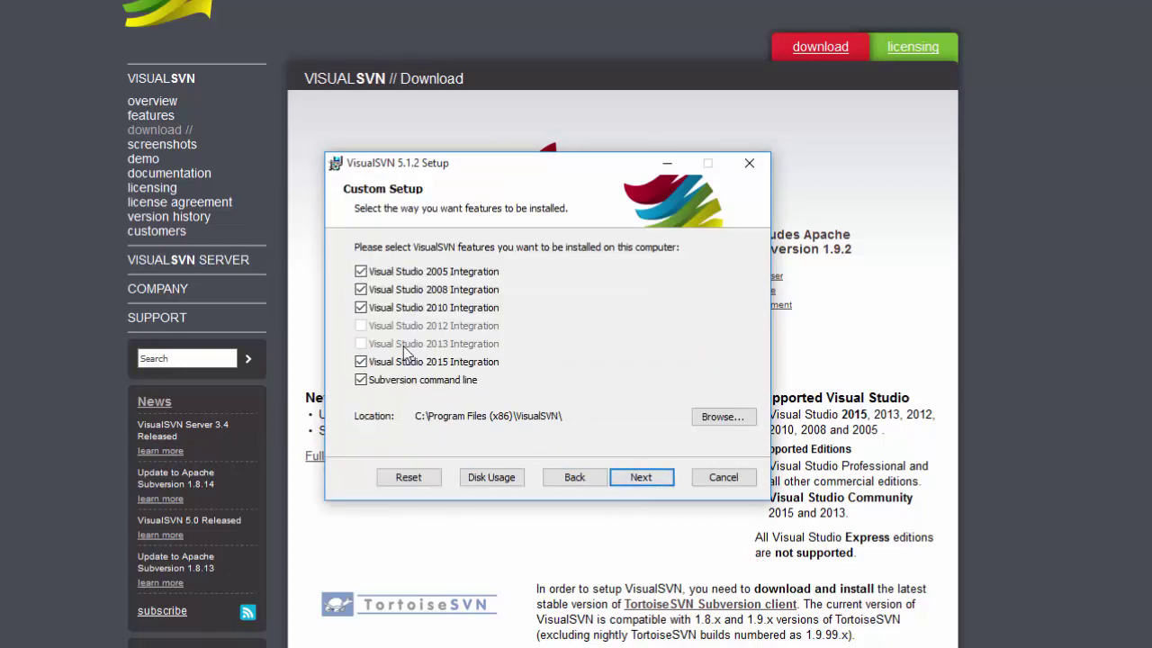
click(639, 479)
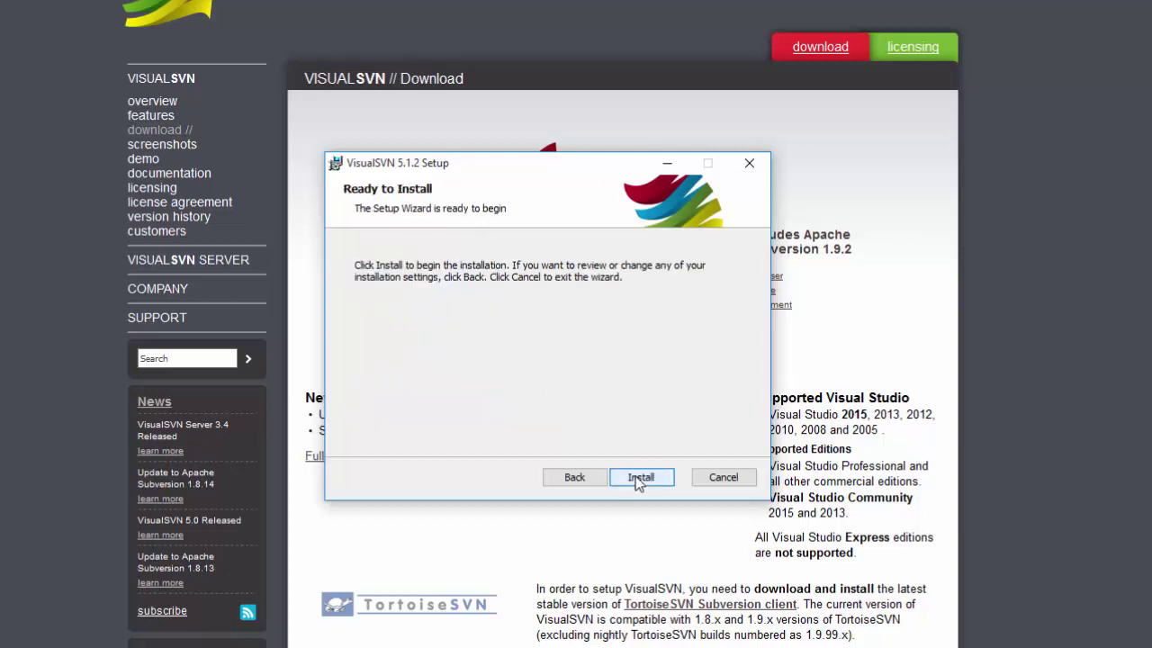
click(639, 479)
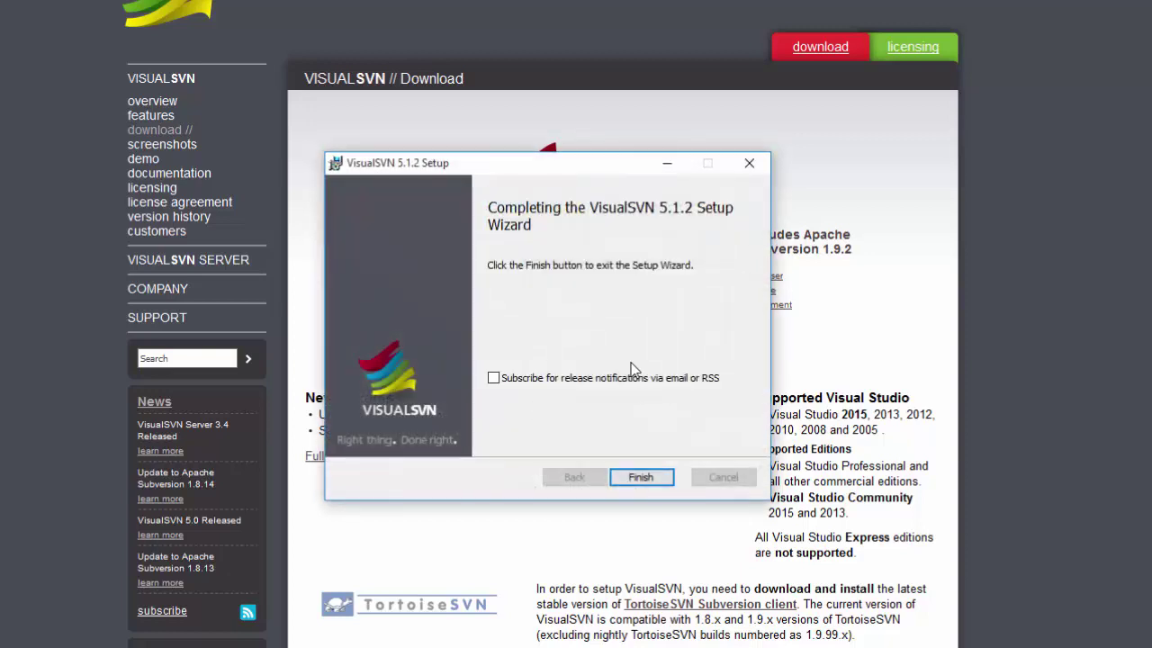
click(639, 479)
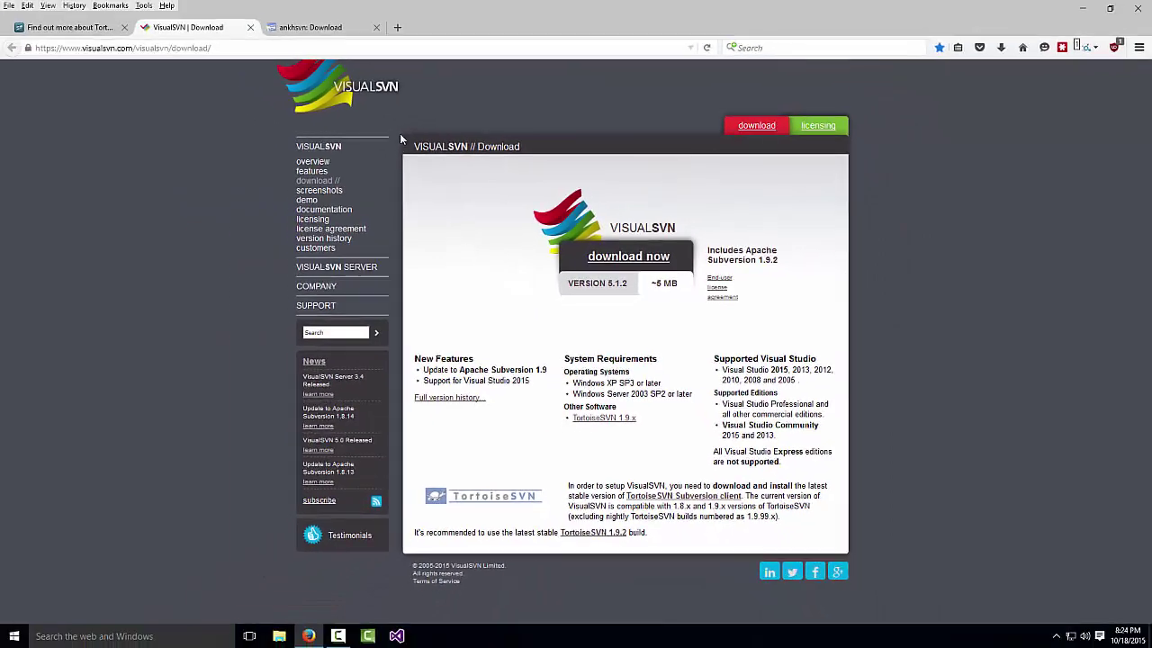
Step: Look at the AnkhSVN download page and return to the VisualSVN download page
click(338, 34)
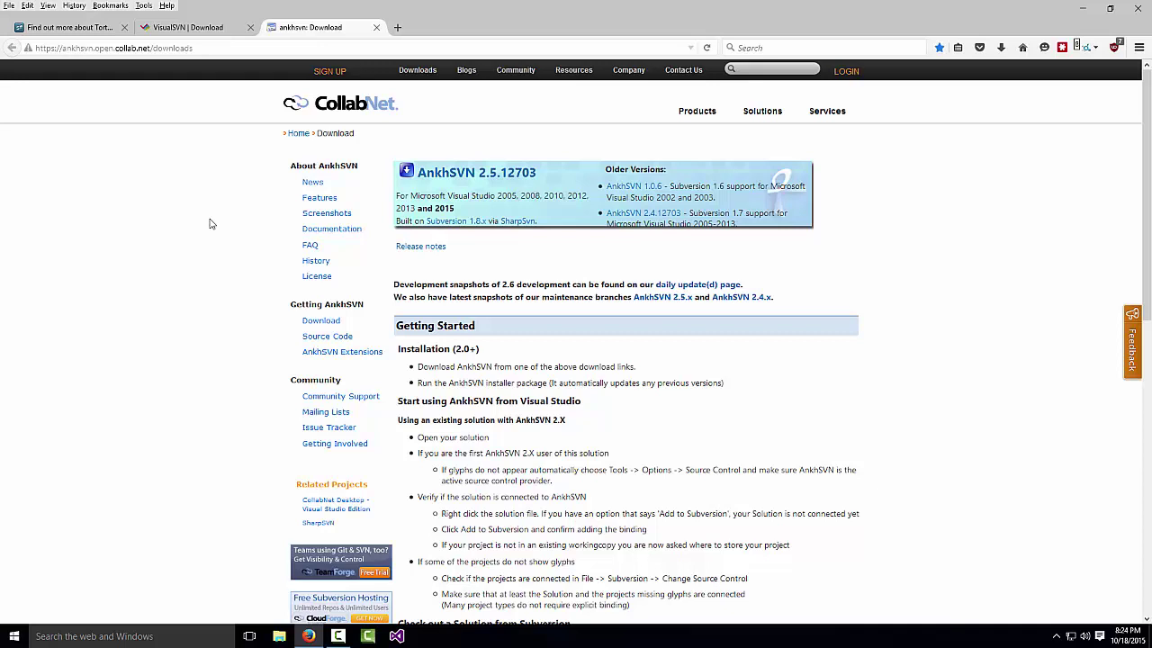
click(215, 28)
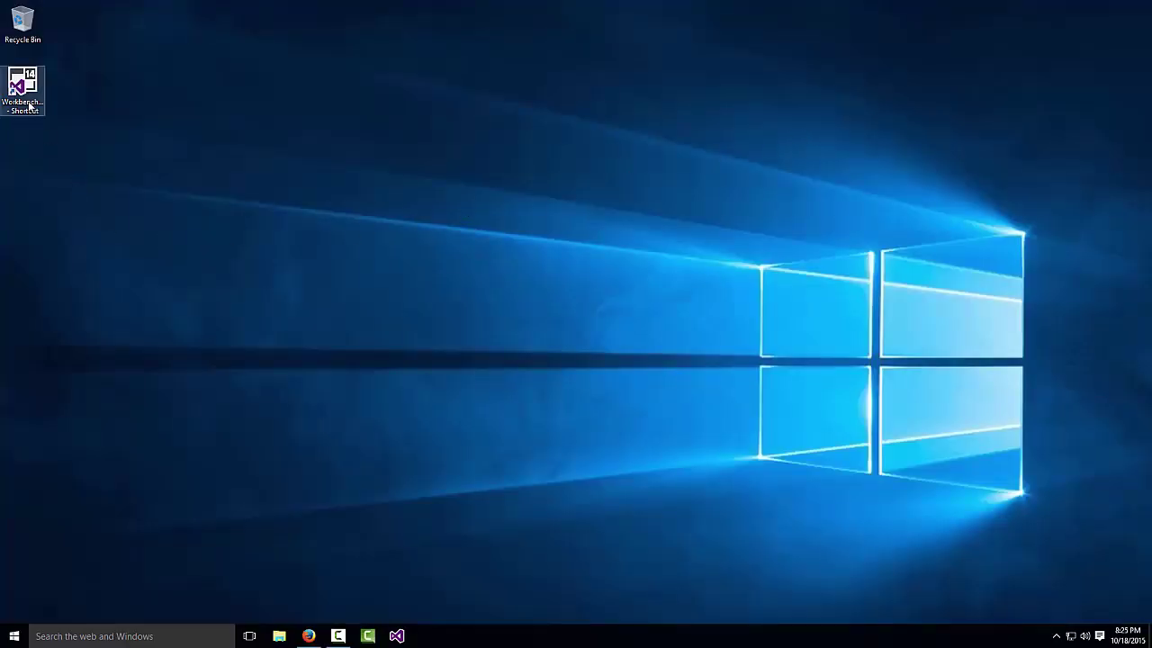
Step: Open the Workbench solution in Visual Studio from its desktop shortcut and look over the available VisualSVN commands
double_click(29, 106)
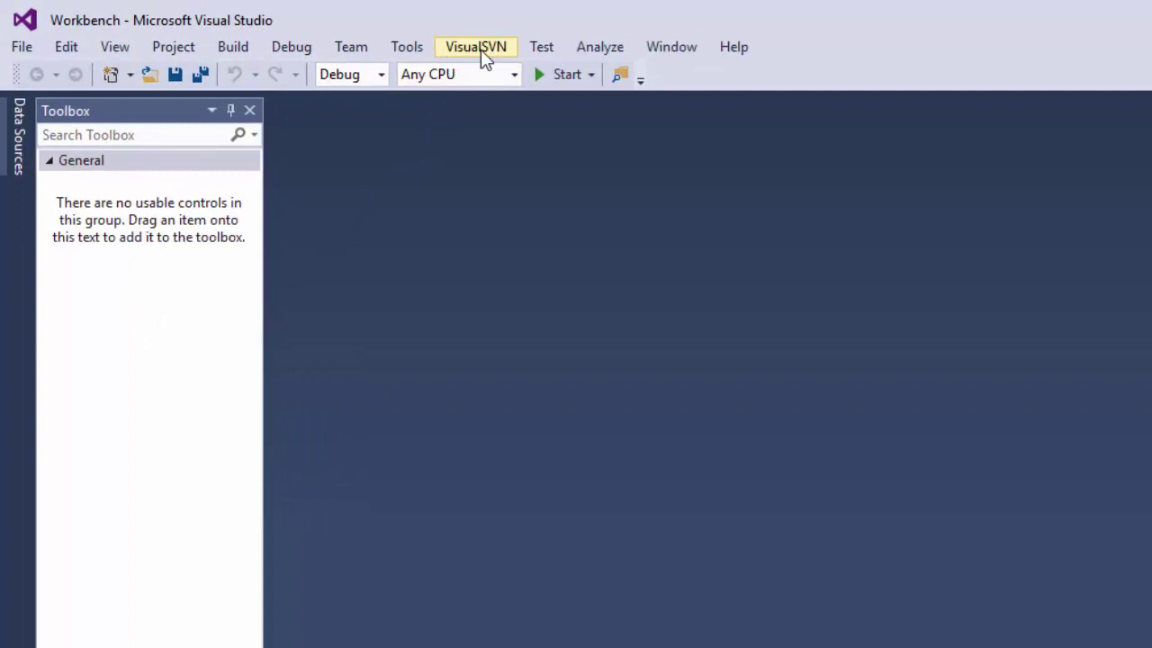
click(480, 50)
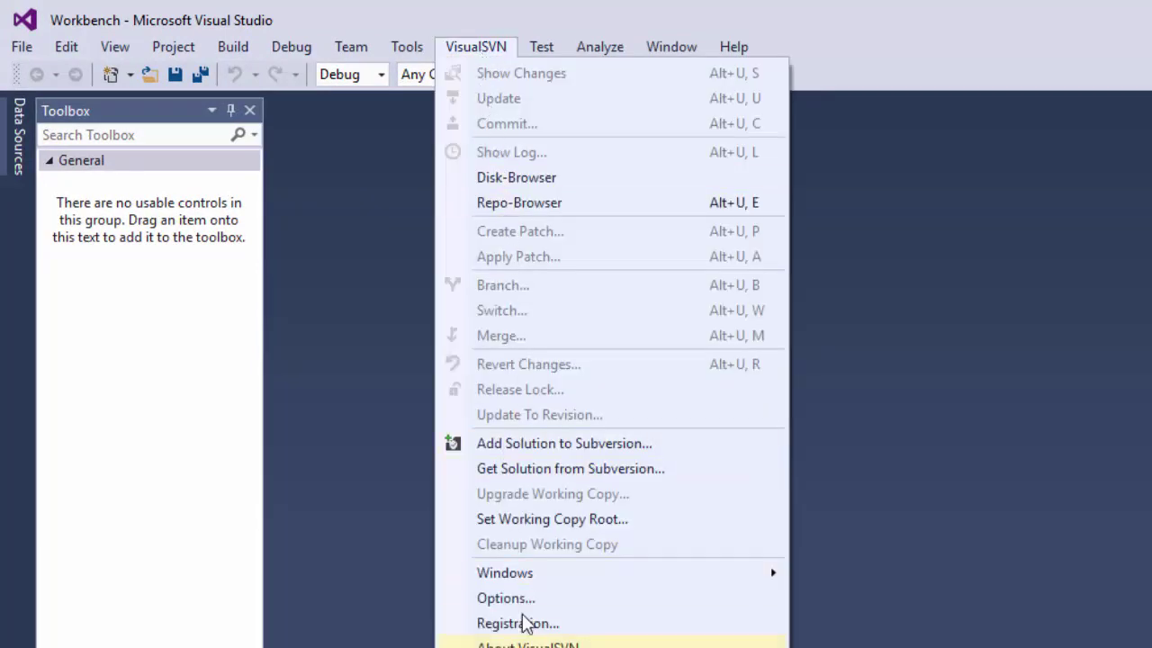
click(1033, 373)
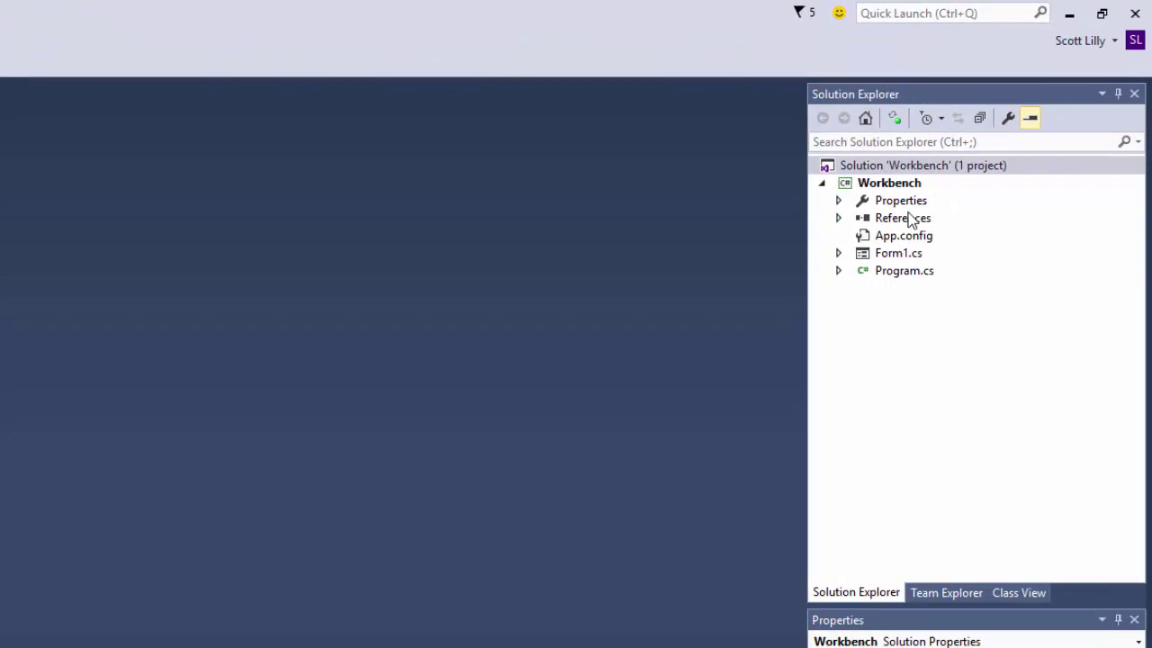
Step: Start adding the Workbench solution to Subversion, using C:\Projects\Desktop\Workbench as working copy root and choosing a new repository
right_click(875, 171)
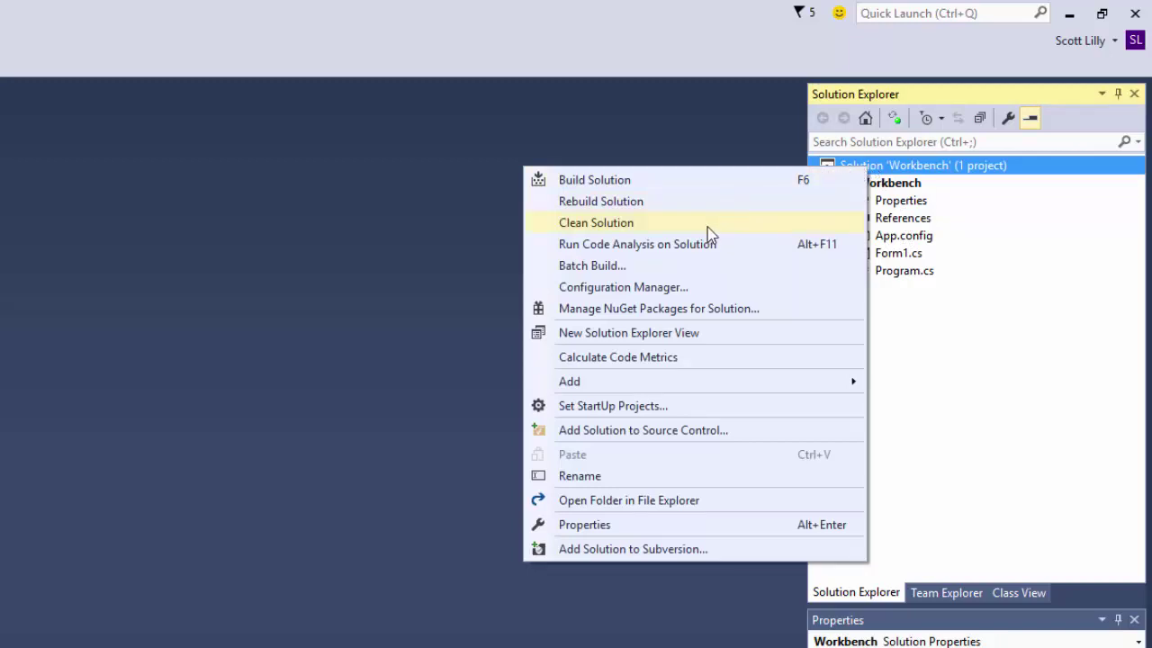
click(600, 551)
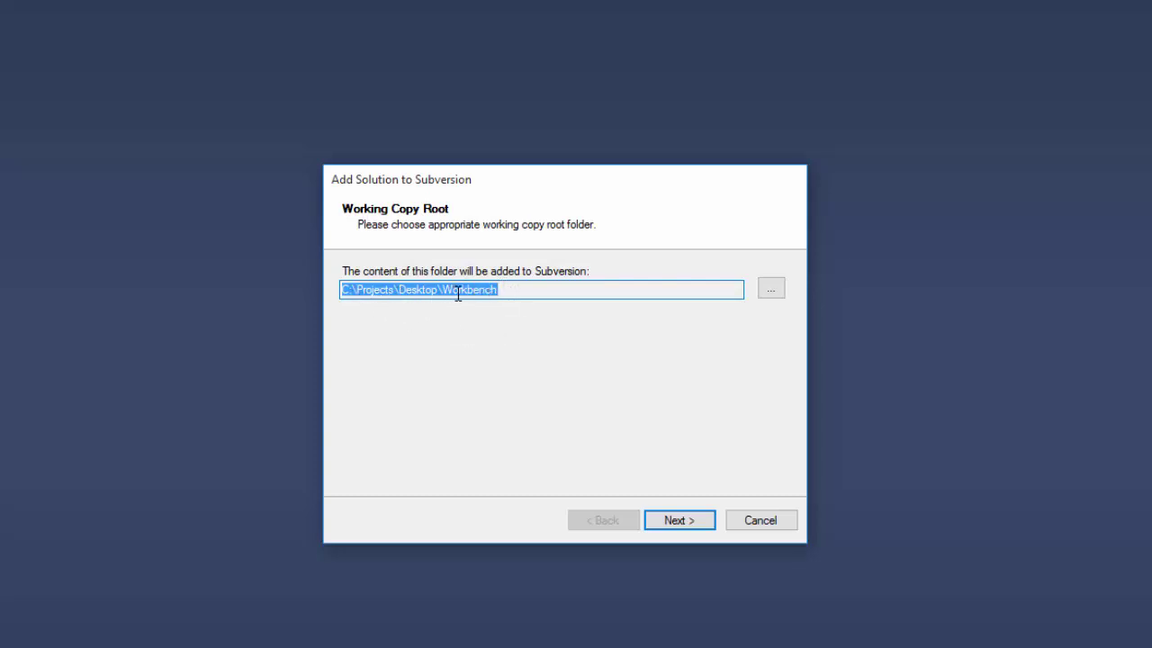
click(677, 521)
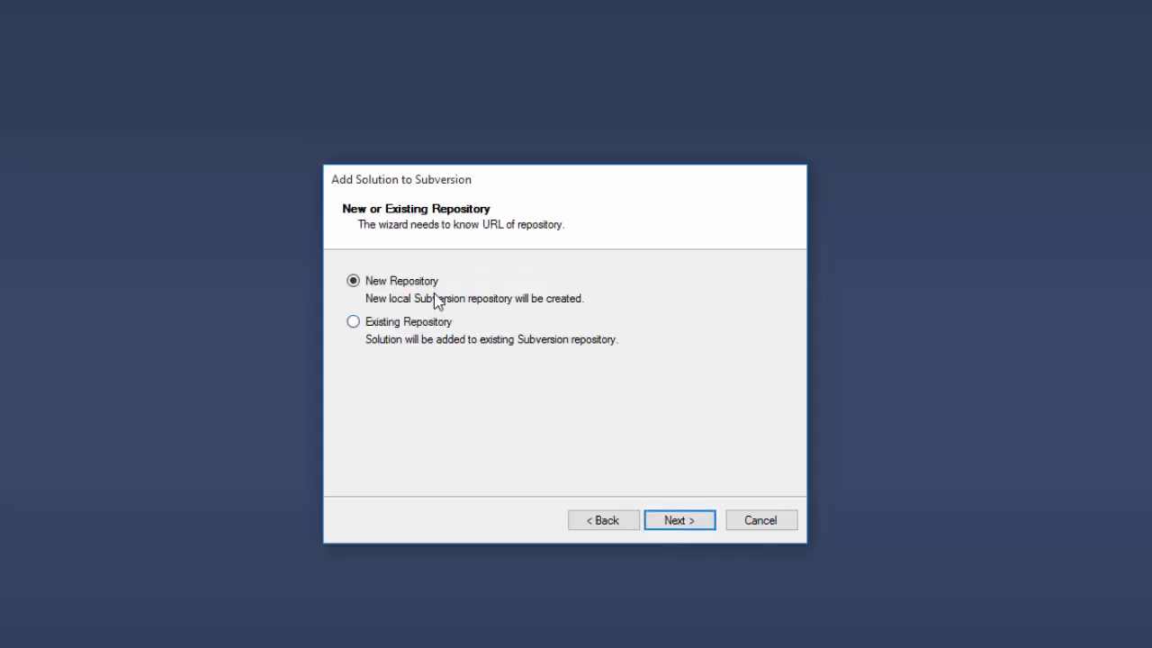
click(678, 520)
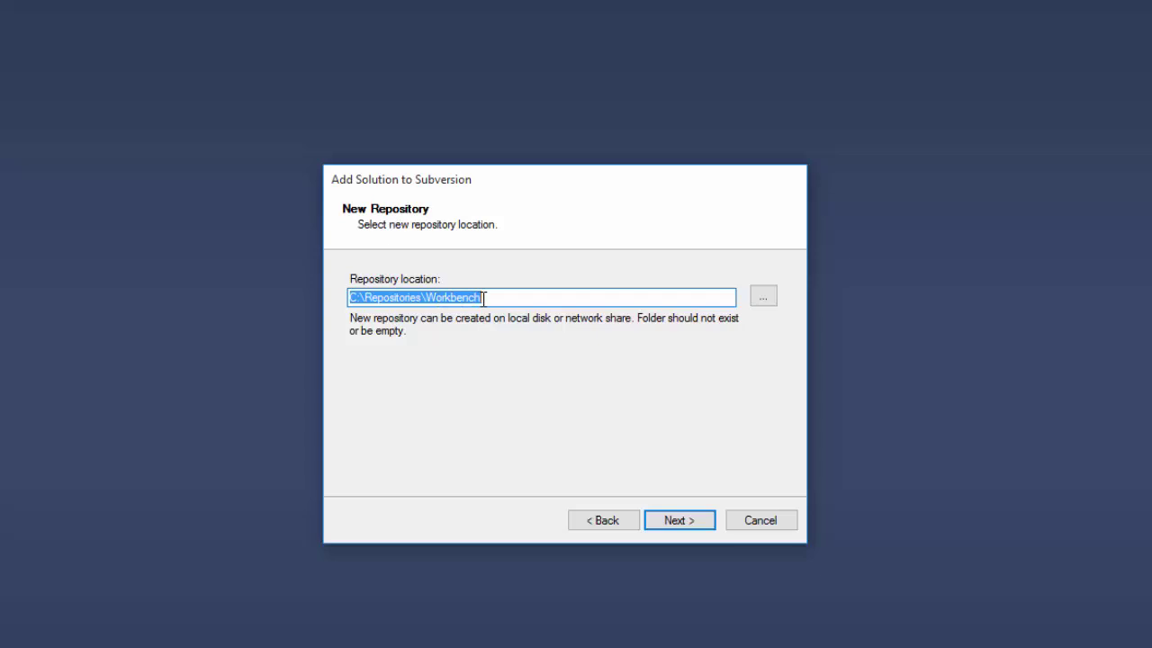
Step: Set the repository location to C:\Repositories\Desktop\Workbench, import the solution and finish the wizard
click(428, 295)
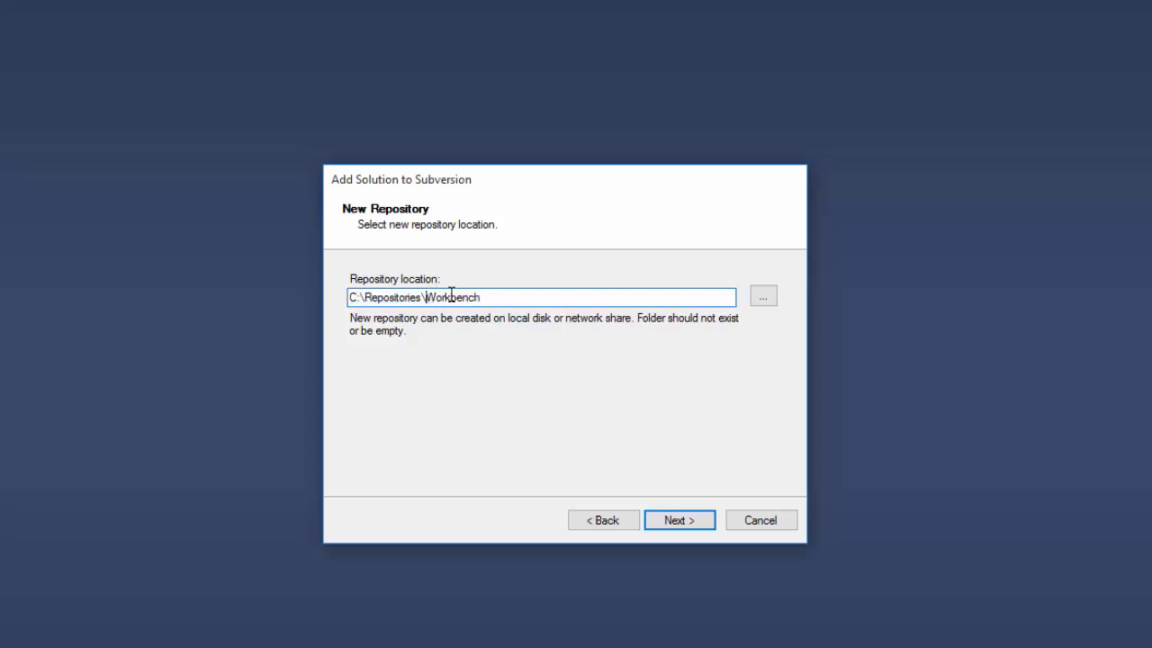
text(Desktop\)
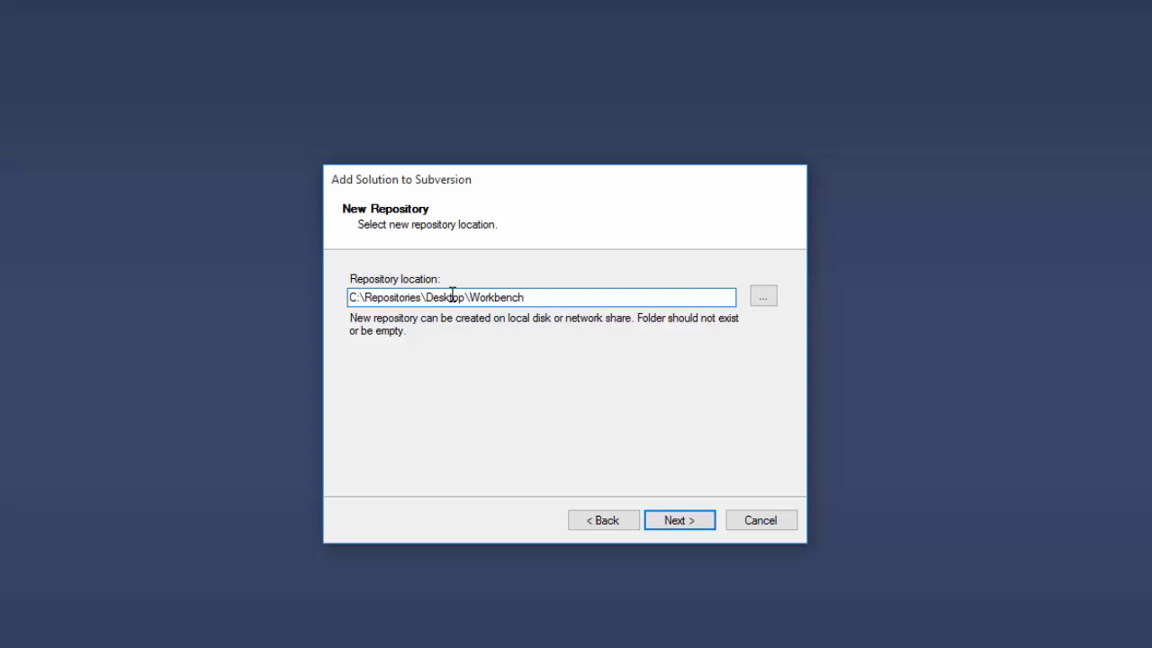
click(690, 520)
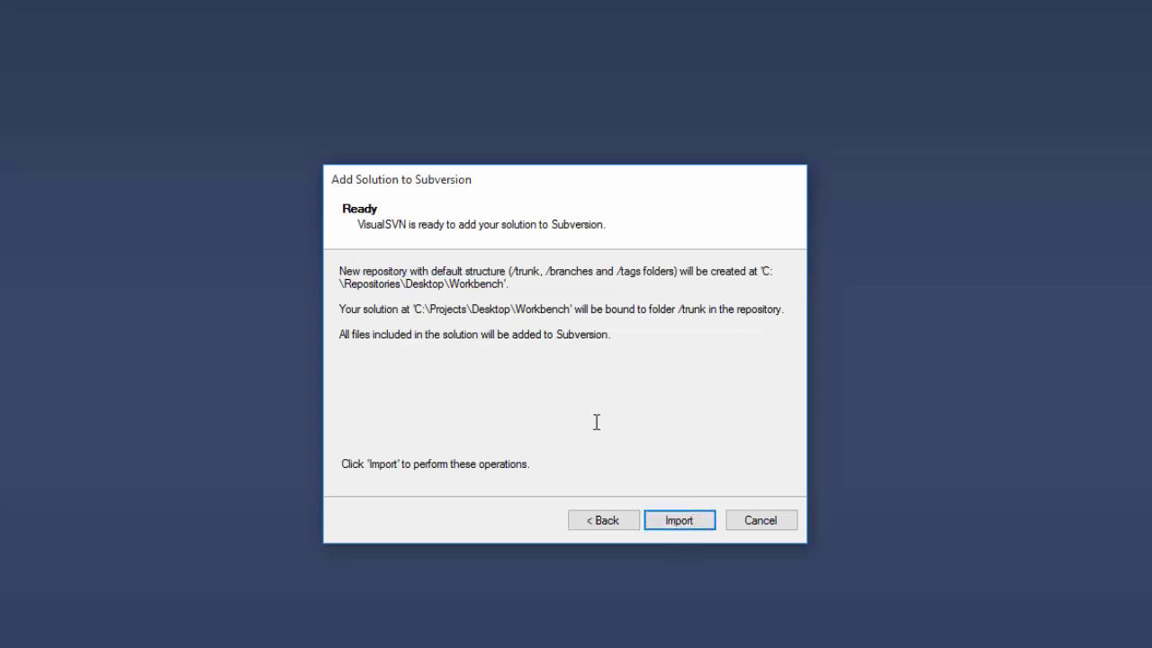
click(689, 528)
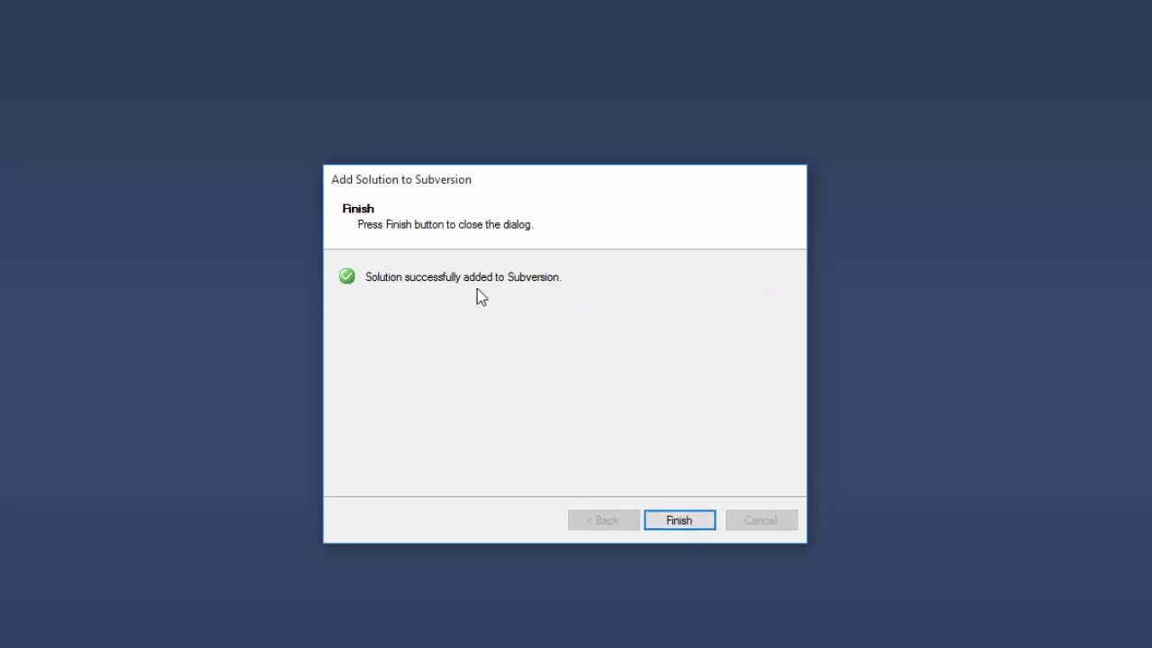
click(667, 523)
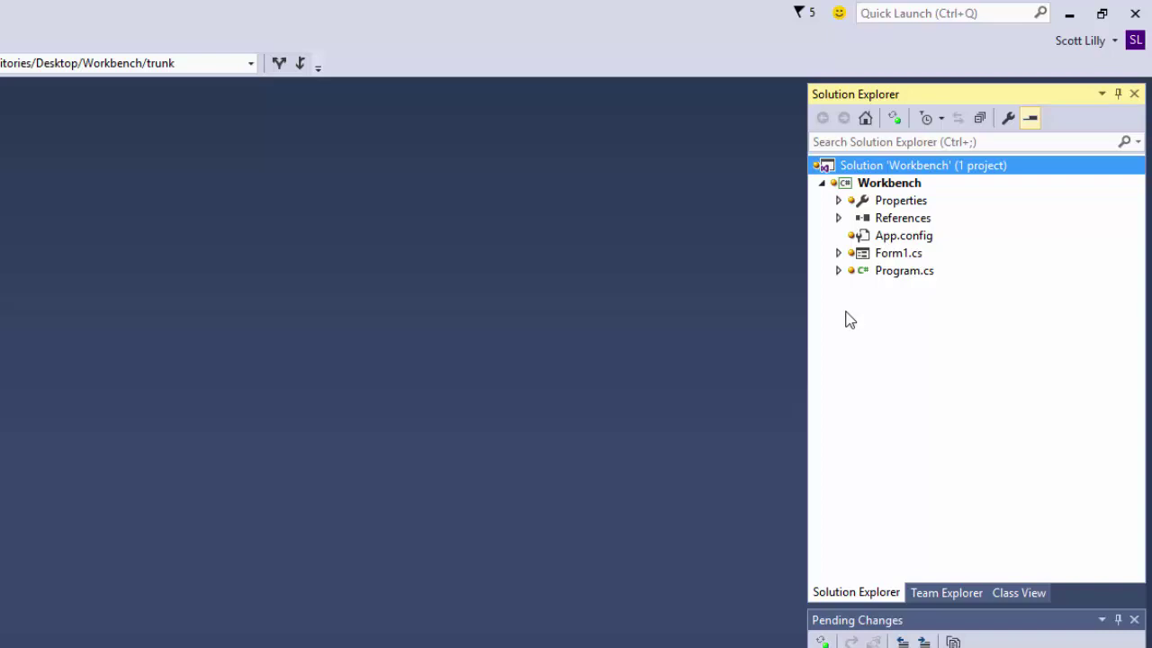
Step: Commit the Workbench solution with the message "Initial version", checking the list of added files before submitting
right_click(873, 171)
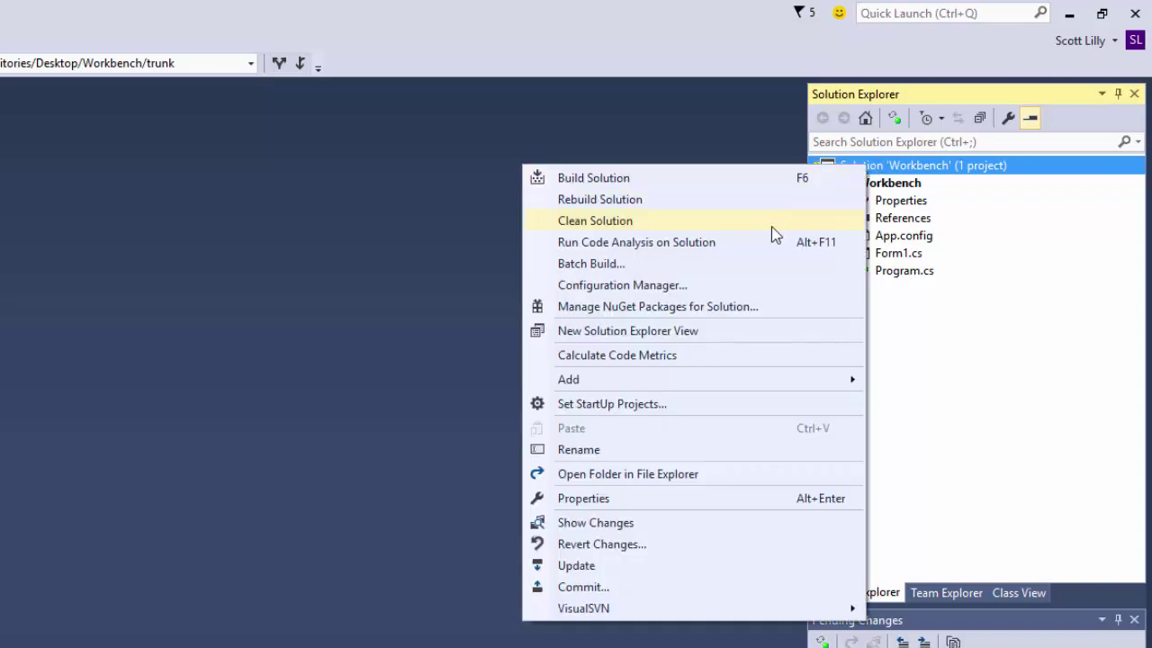
click(578, 592)
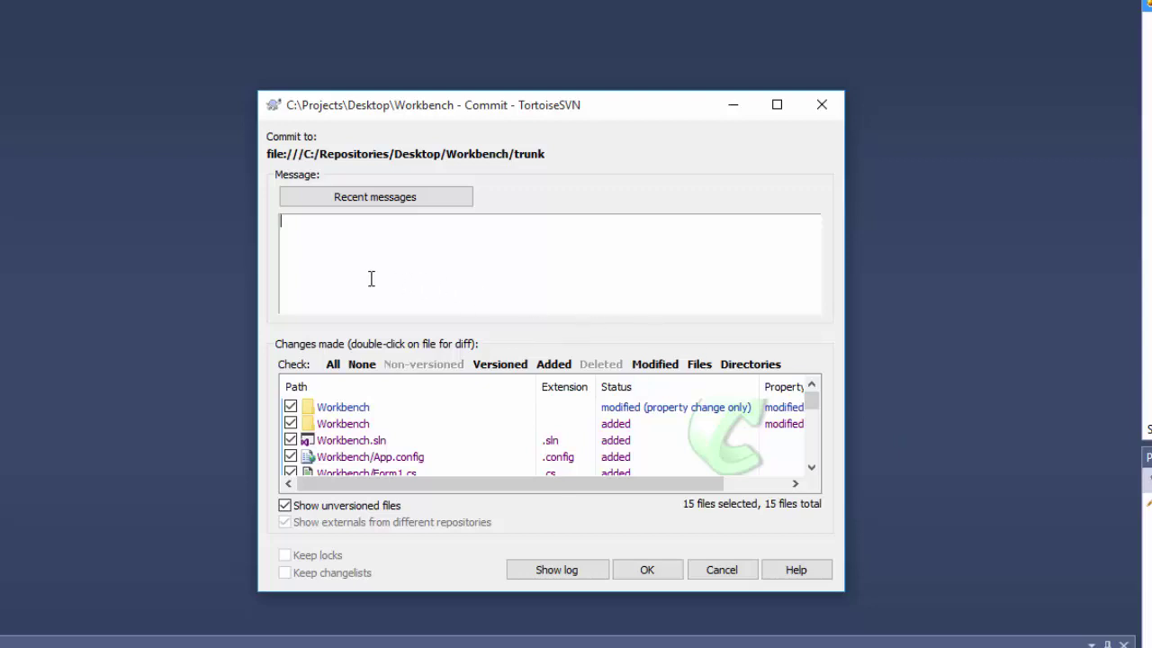
text(Initial version)
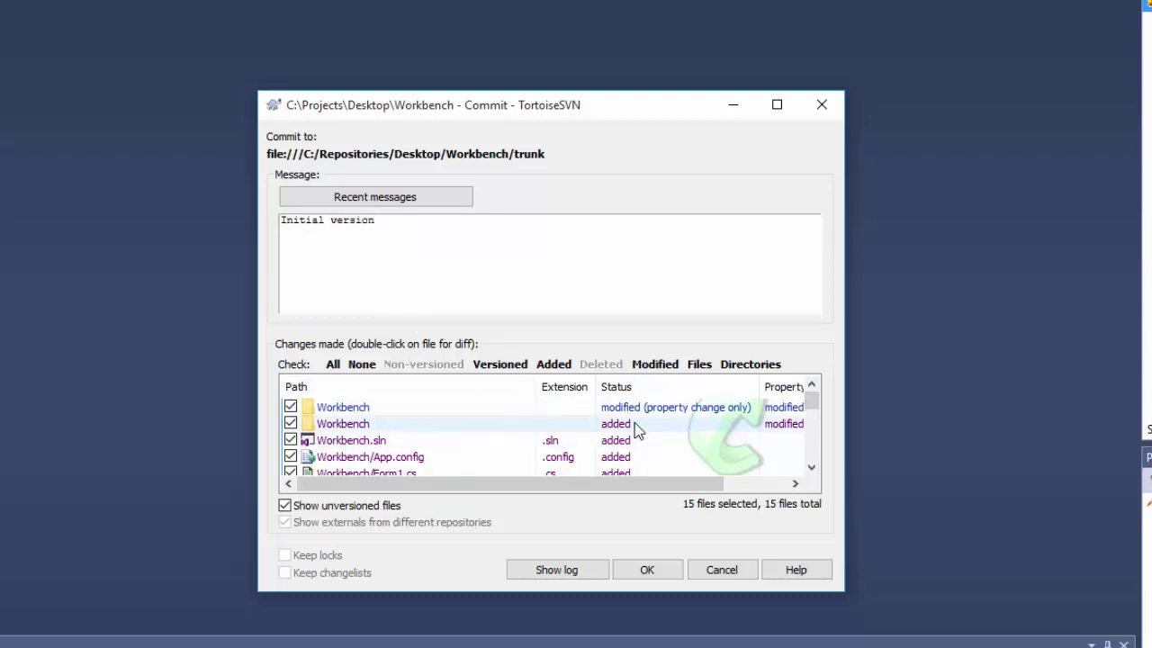
drag(811, 401, 812, 464)
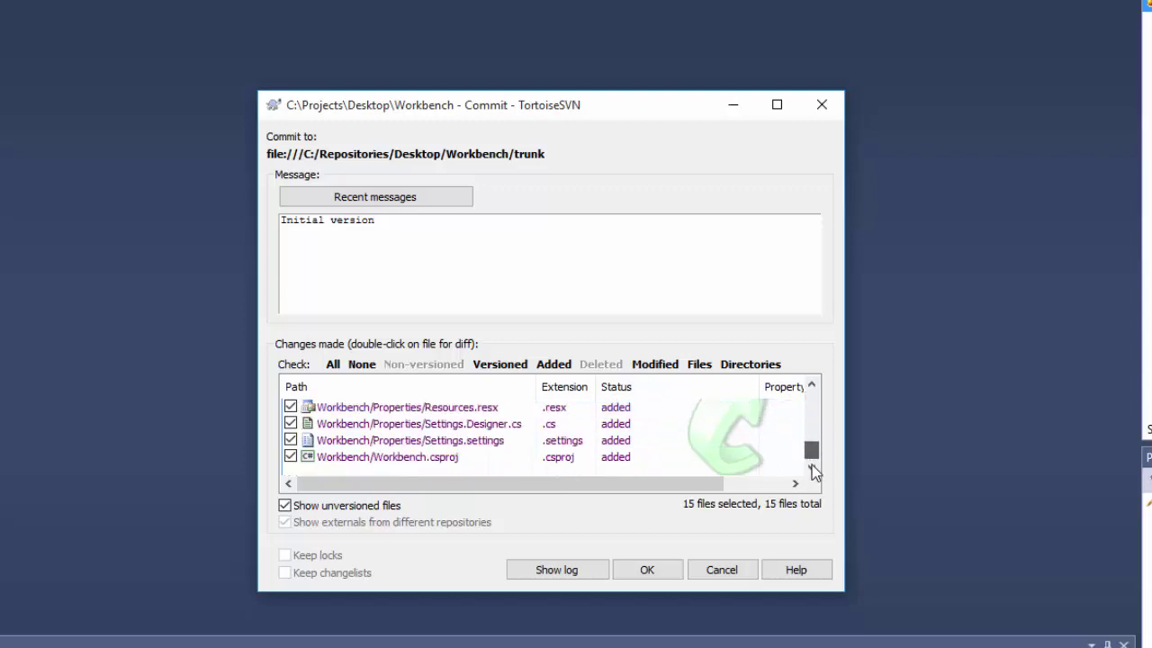
click(647, 571)
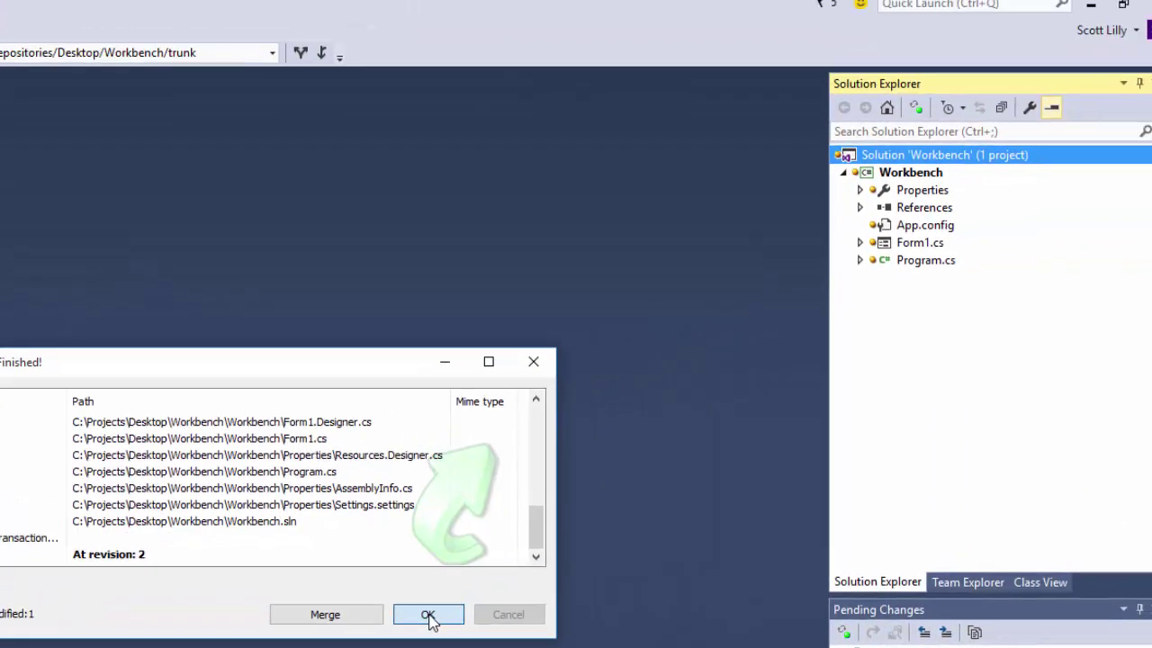
click(429, 618)
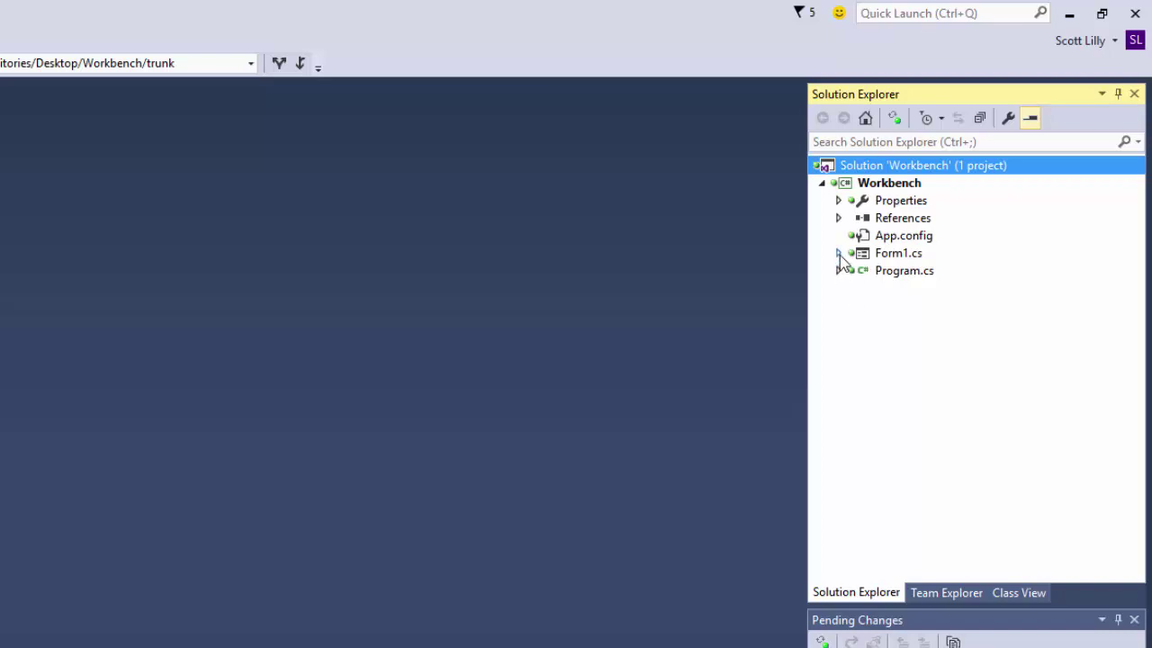
Step: Open the code of Form1.cs and add the line "int x = 1;" below the results declaration in btnStart_Click
click(838, 253)
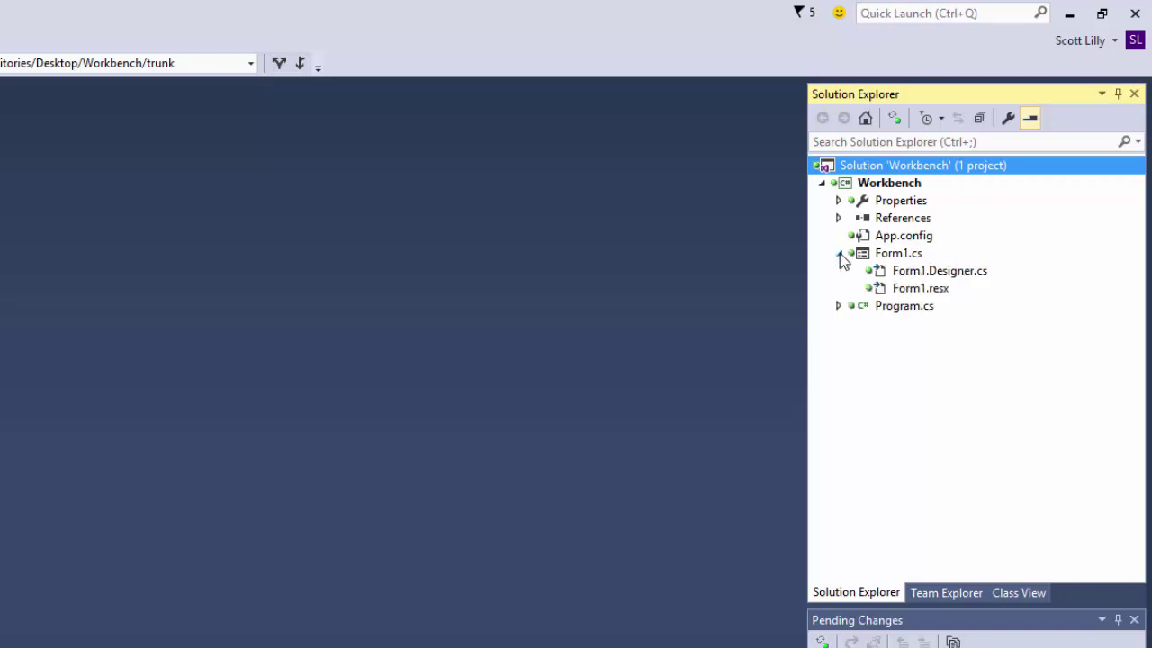
right_click(905, 254)
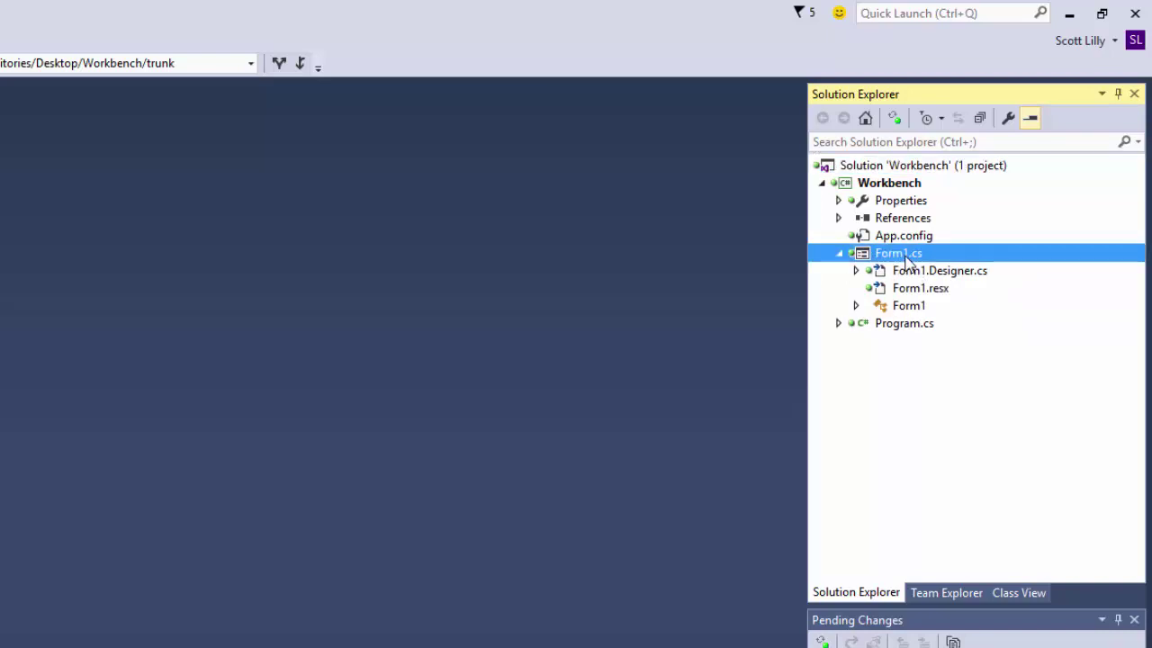
click(801, 314)
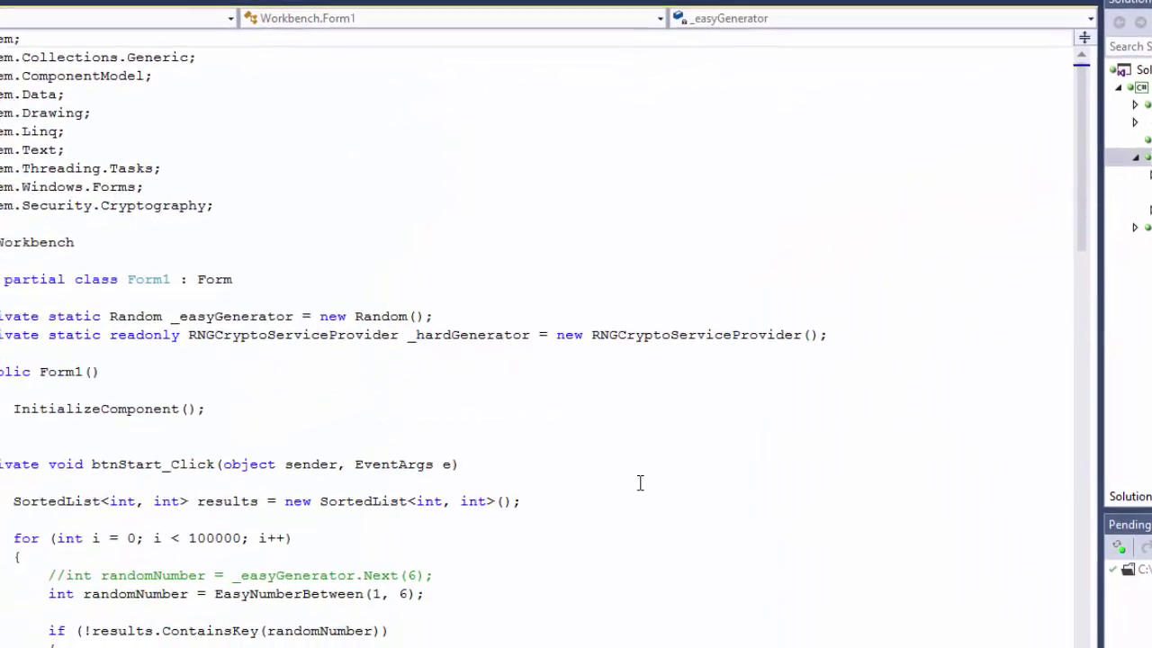
click(659, 296)
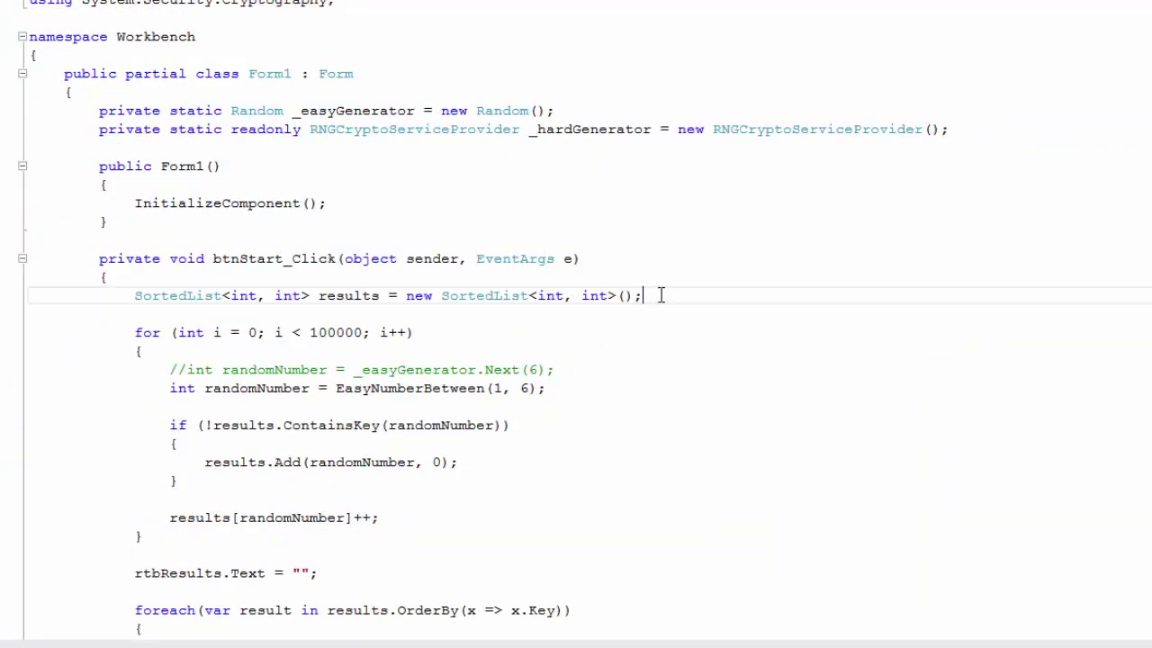
key(Return)
text(int x = )
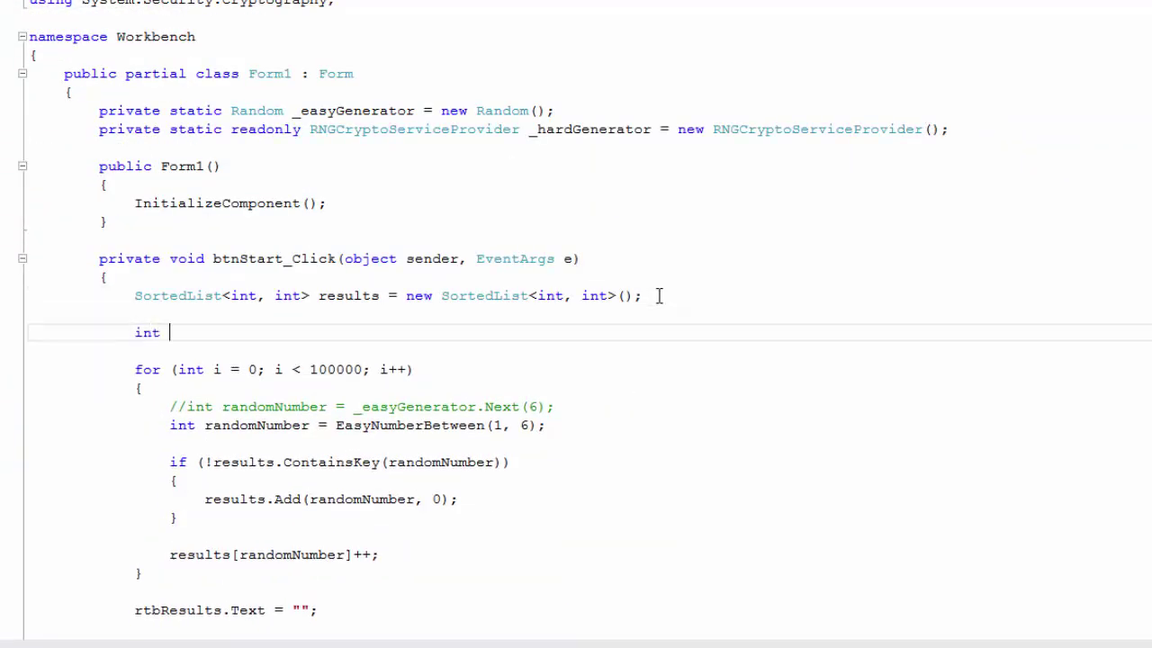
text(1;)
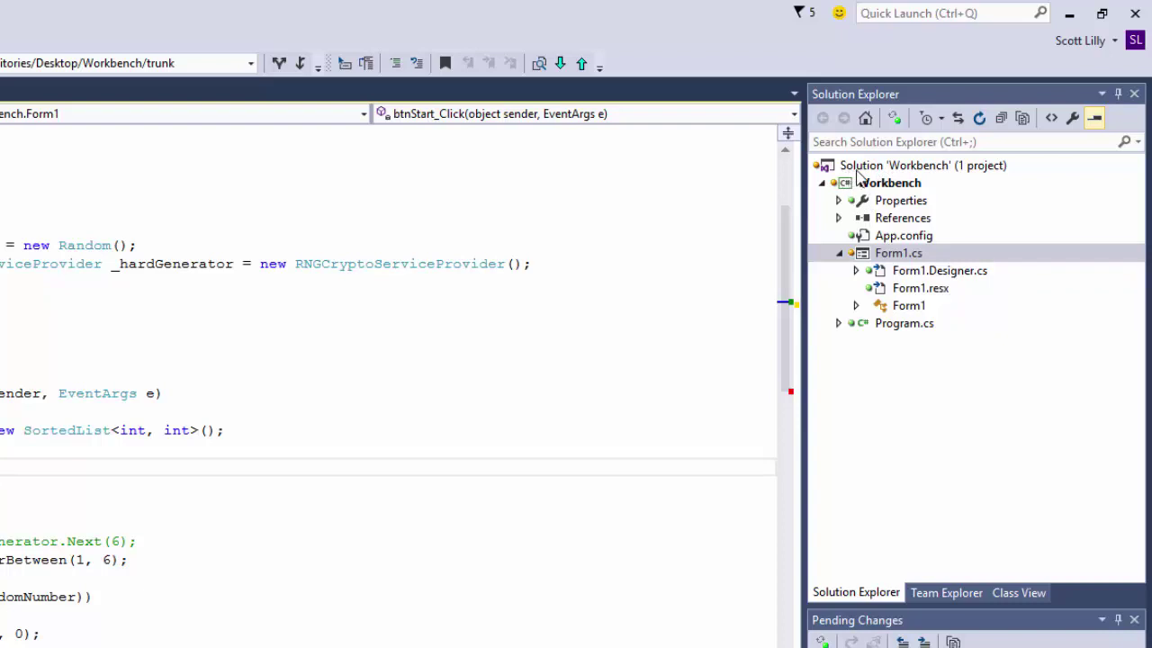
Step: Start a revert of Form1.cs, compare its working copy with the base revision, and complete the revert
key(ctrl+alt+l)
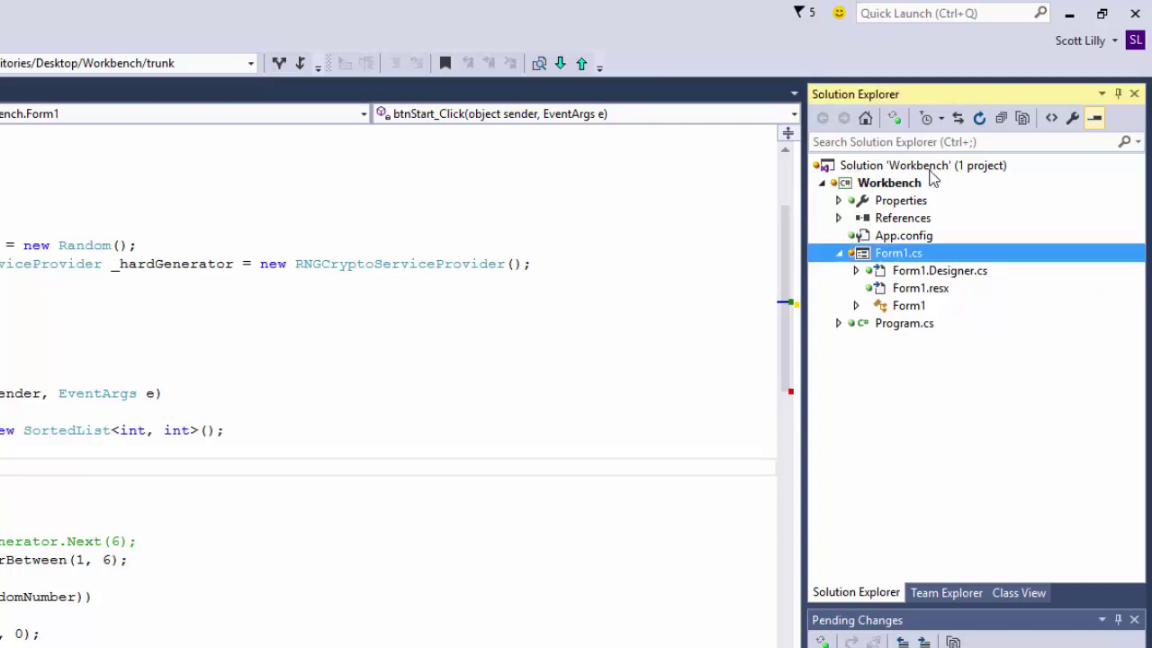
right_click(869, 257)
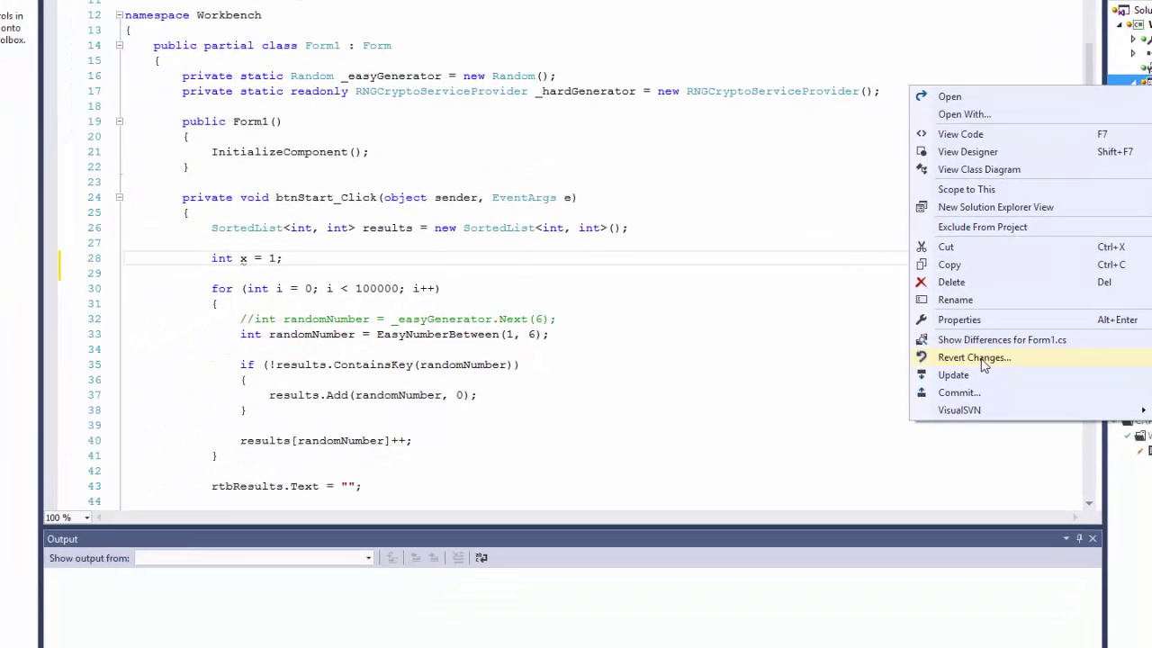
click(656, 597)
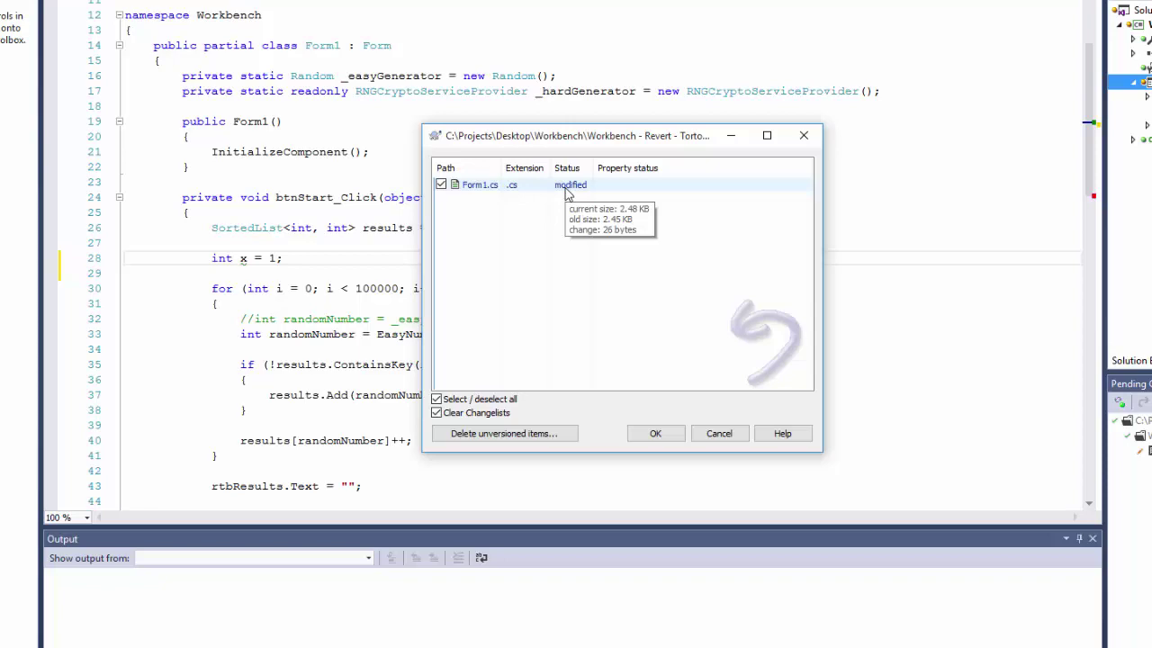
double_click(567, 185)
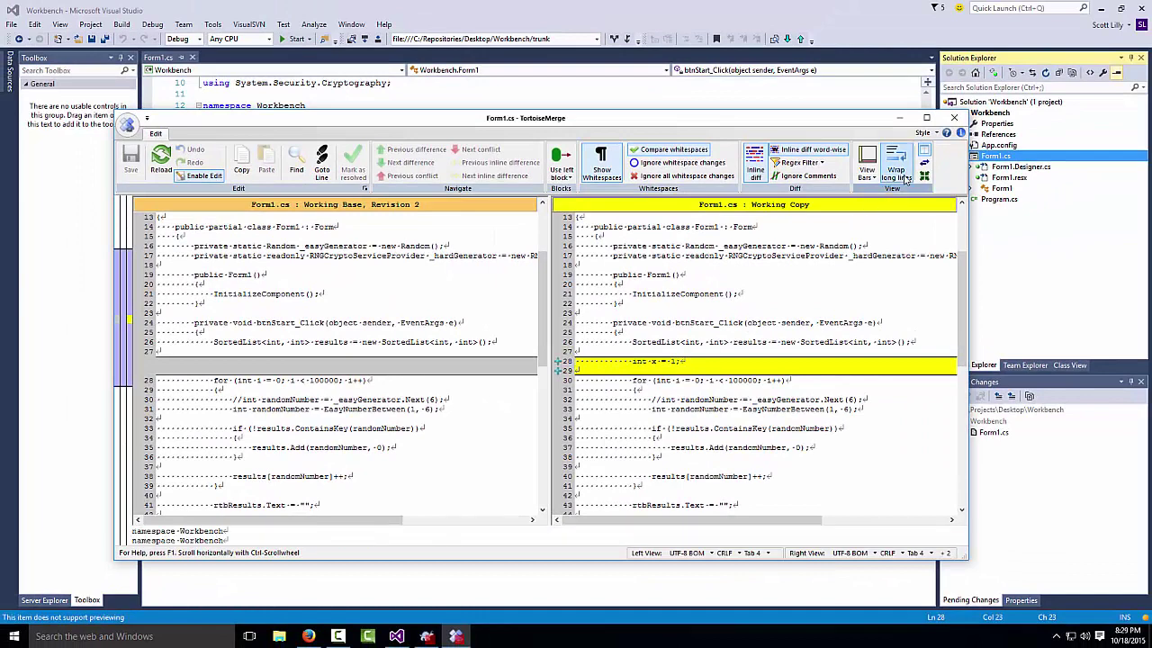
click(955, 119)
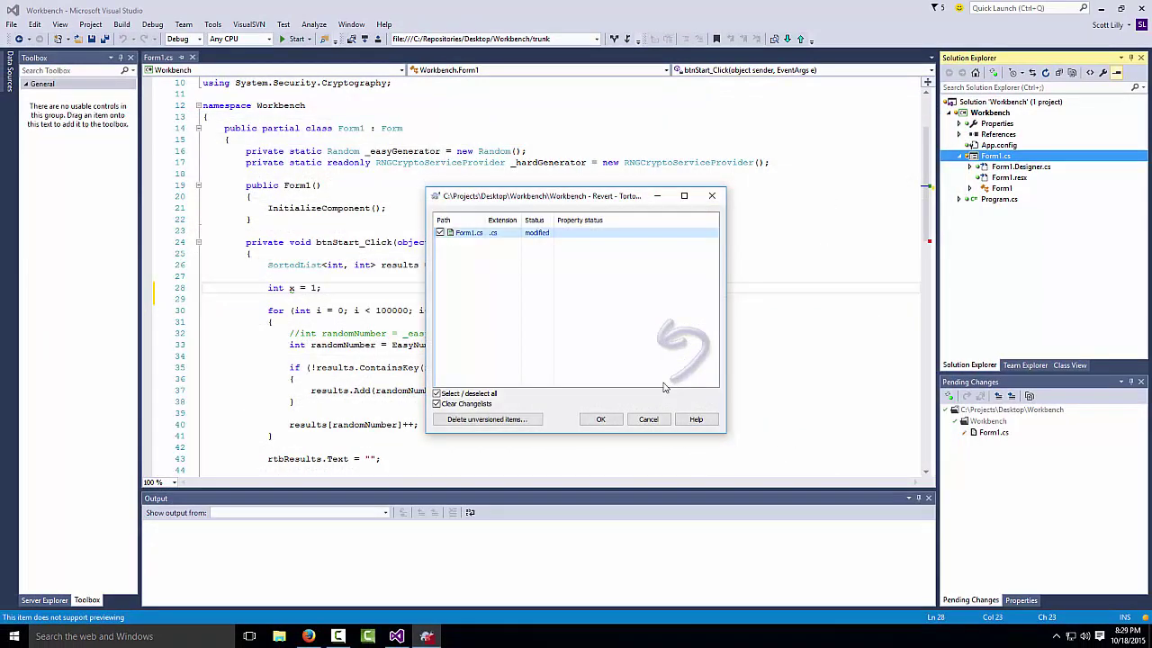
click(613, 420)
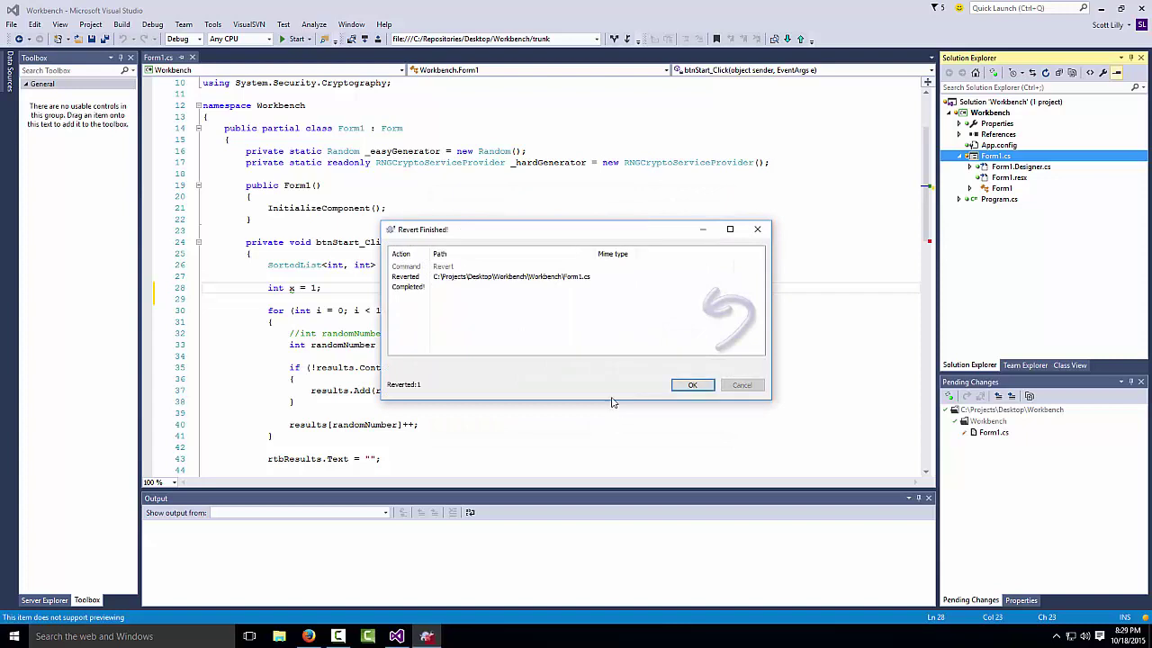
click(683, 387)
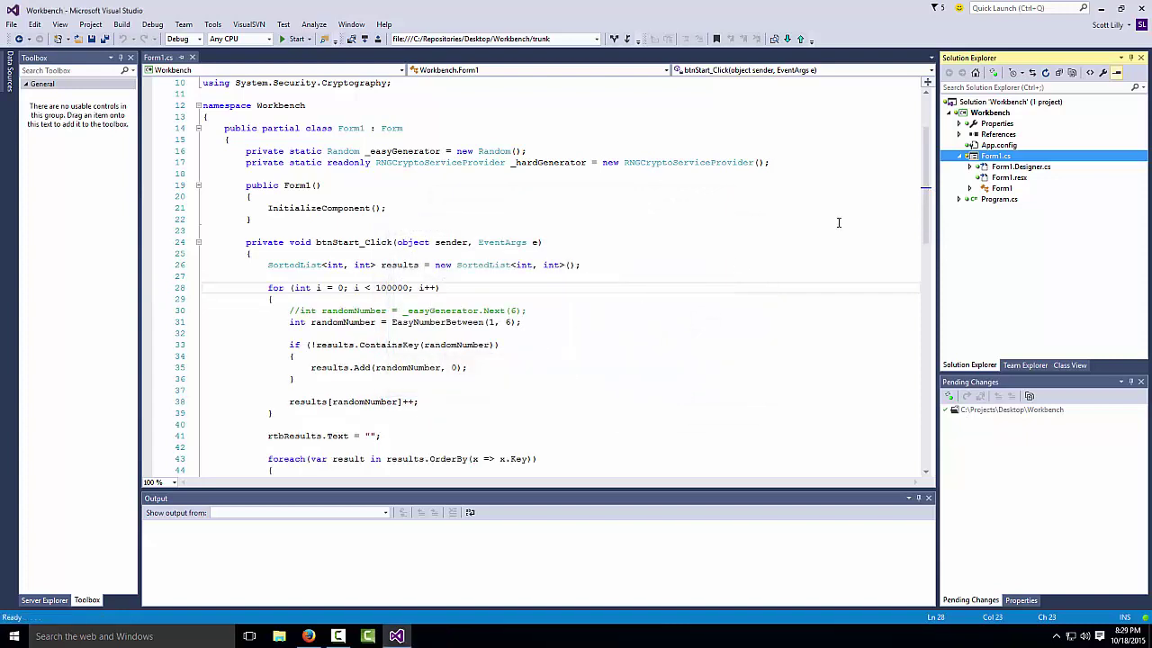